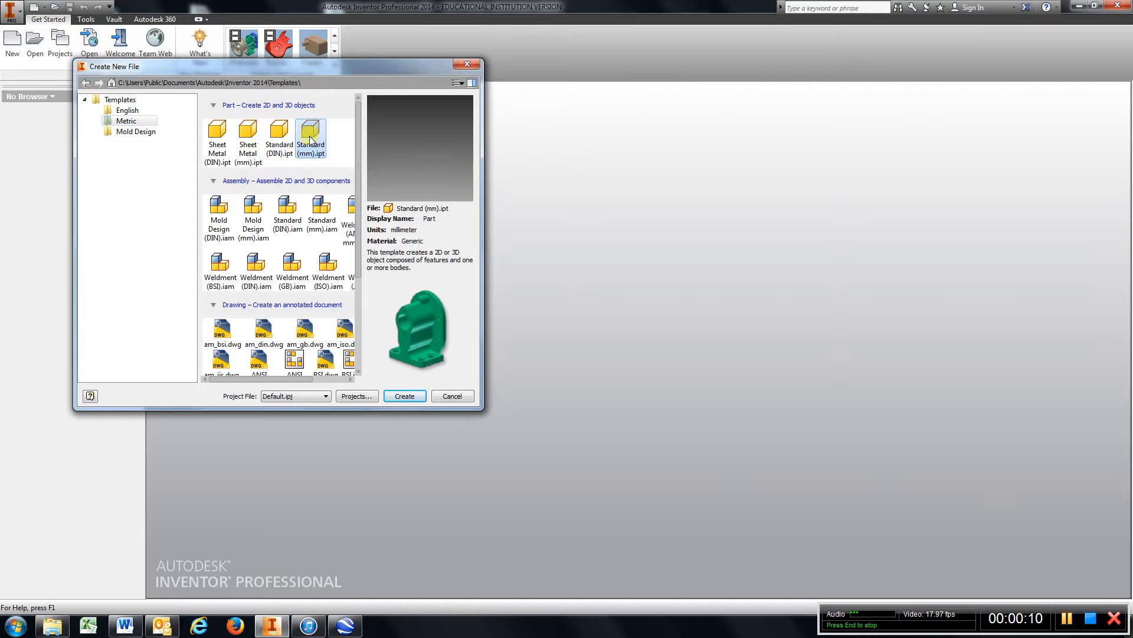
Step: Create a new part from the metric Standard (mm).ipt template and start a 2D sketch on the horizontal XZ origin plane
click(405, 396)
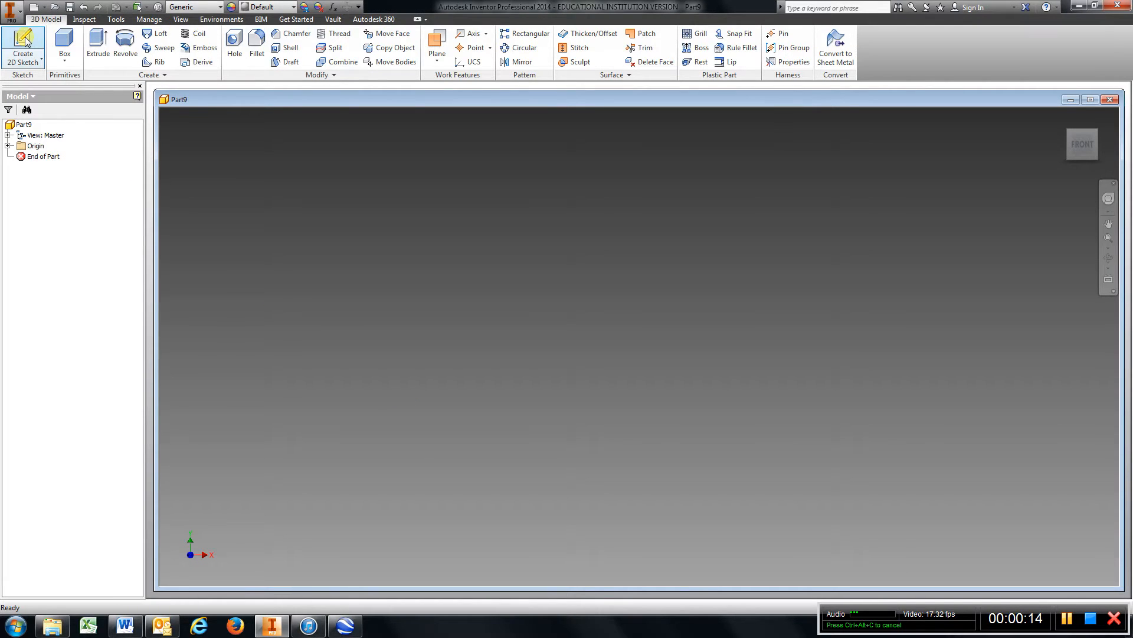
click(8, 146)
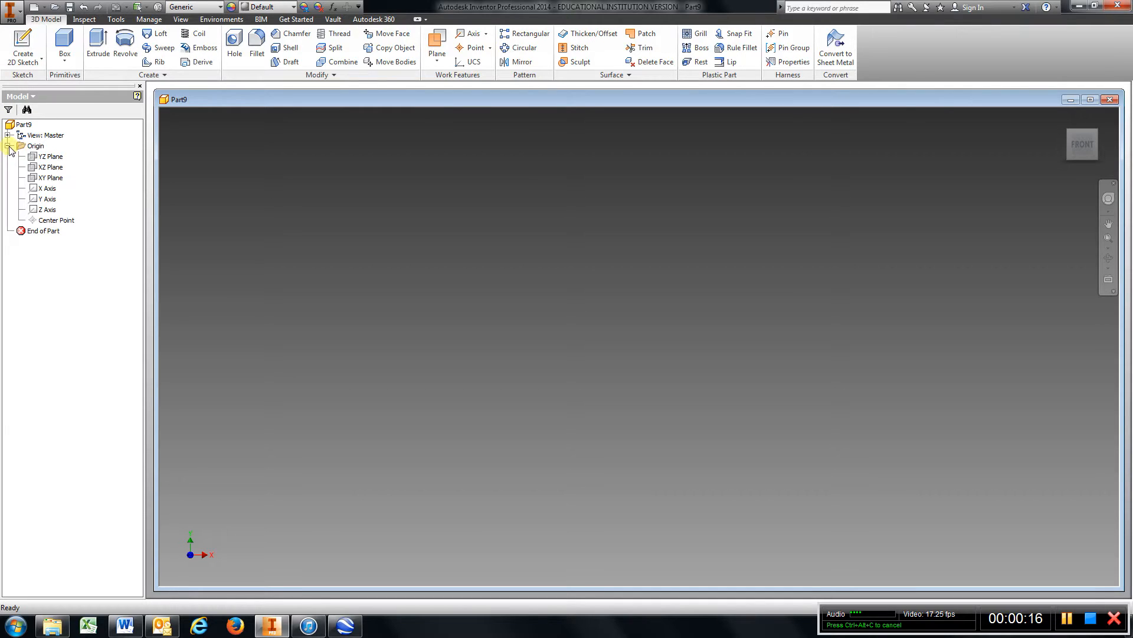
click(31, 40)
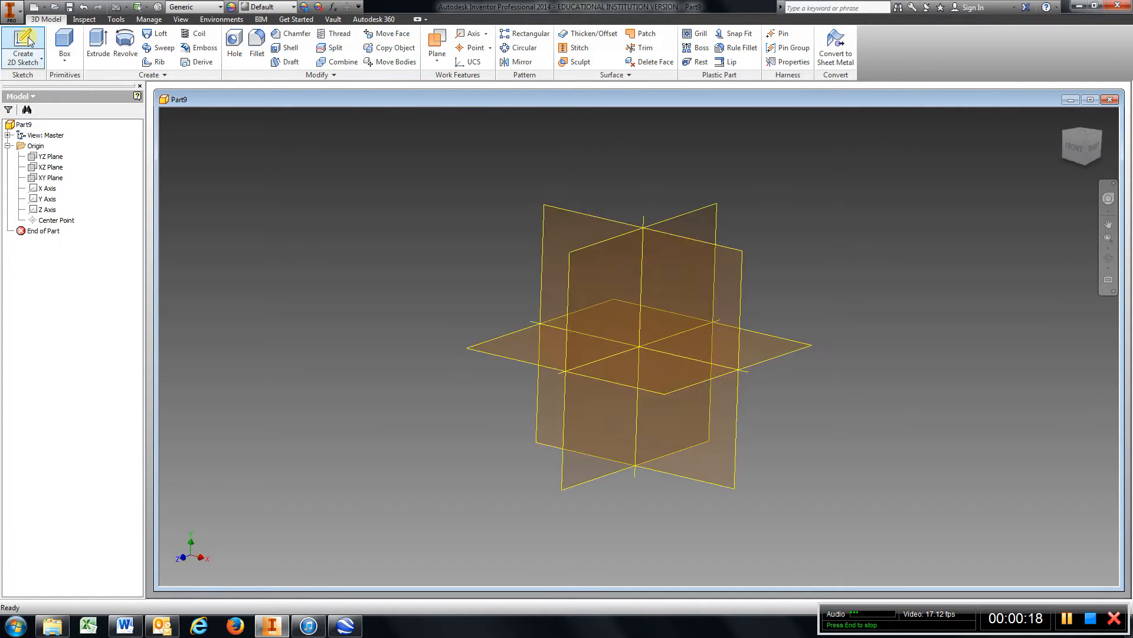
click(477, 352)
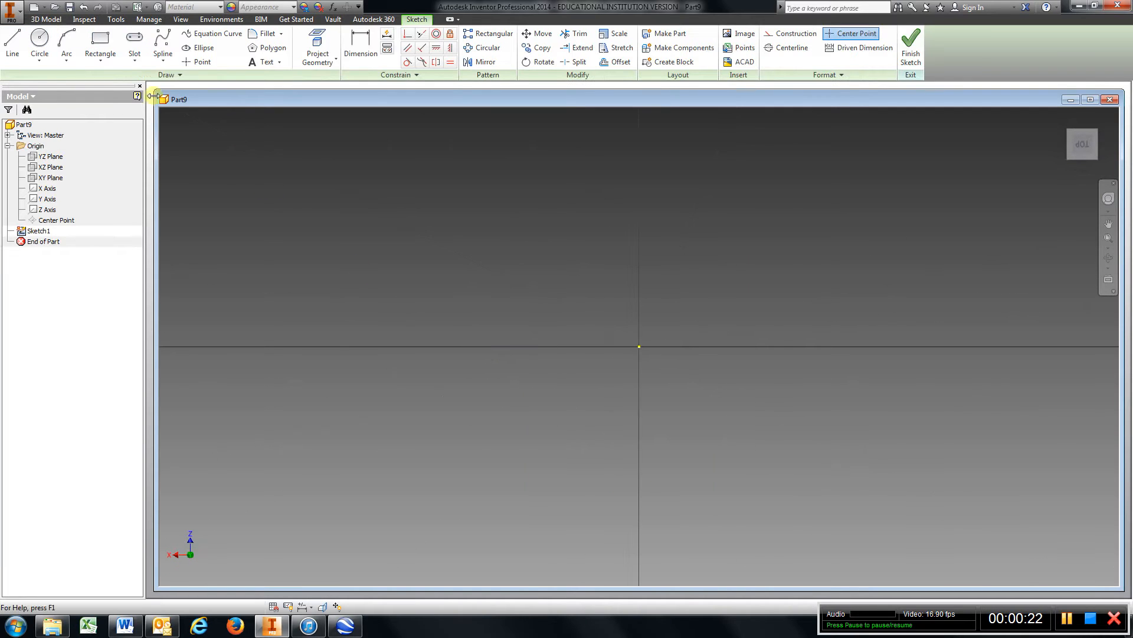
Step: Sketch a two-corner rectangle 75 mm wide and 50 mm high around the origin
click(95, 44)
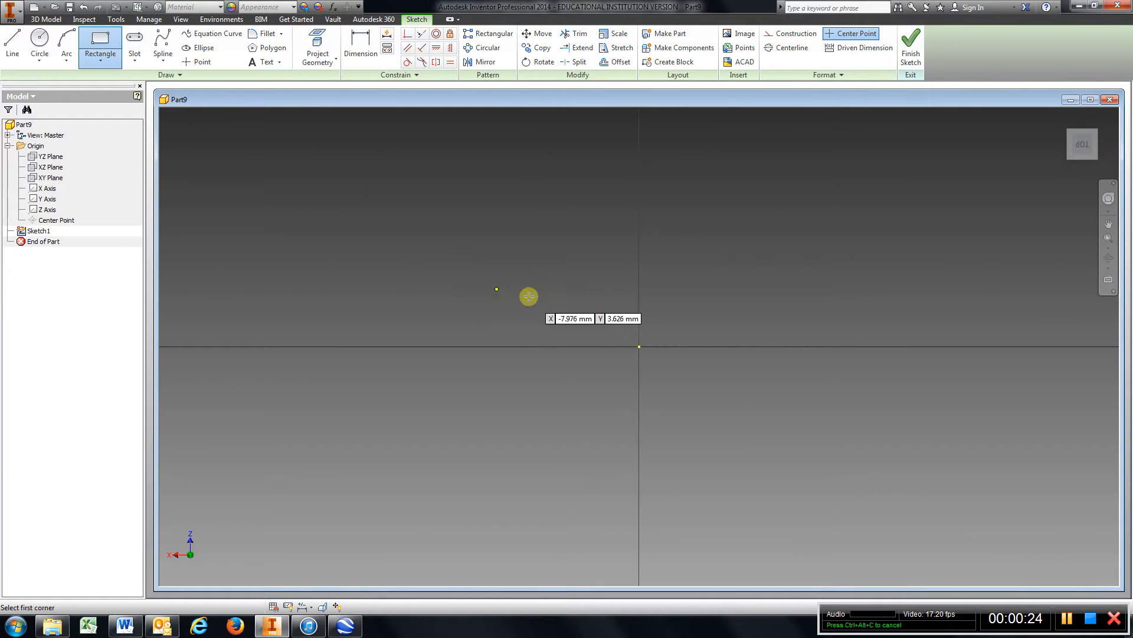
click(465, 232)
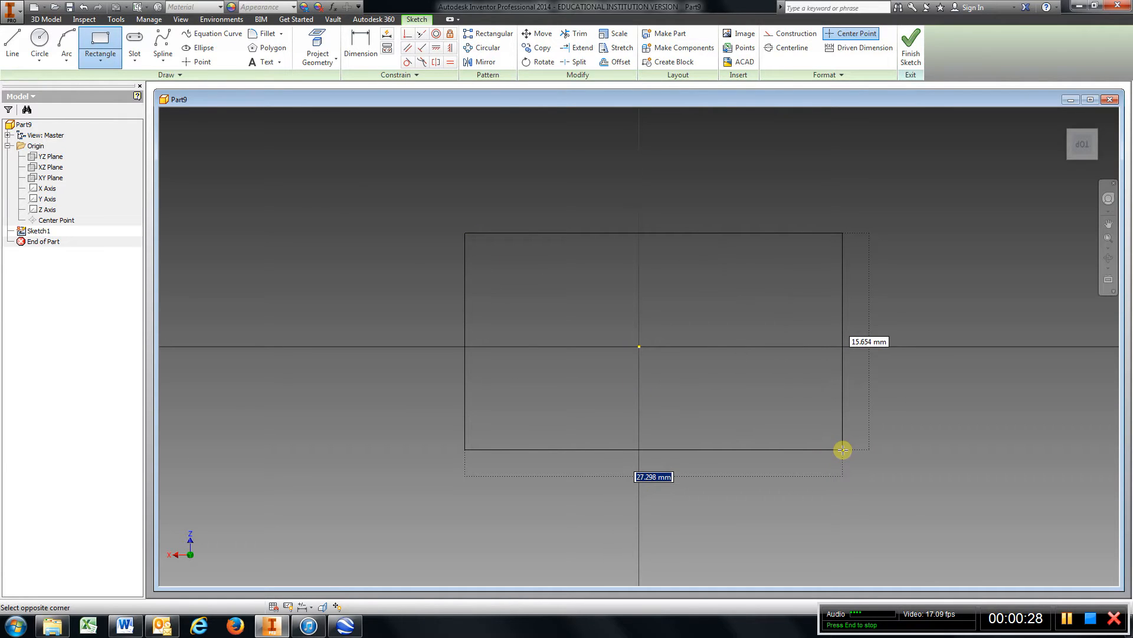
text(75)
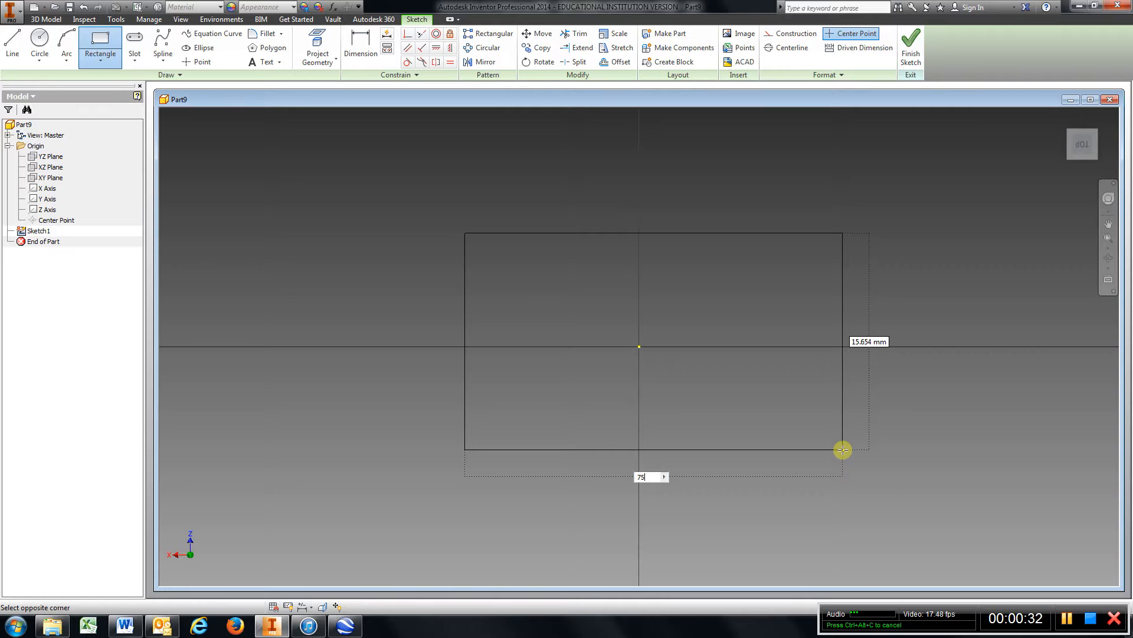
key(Tab)
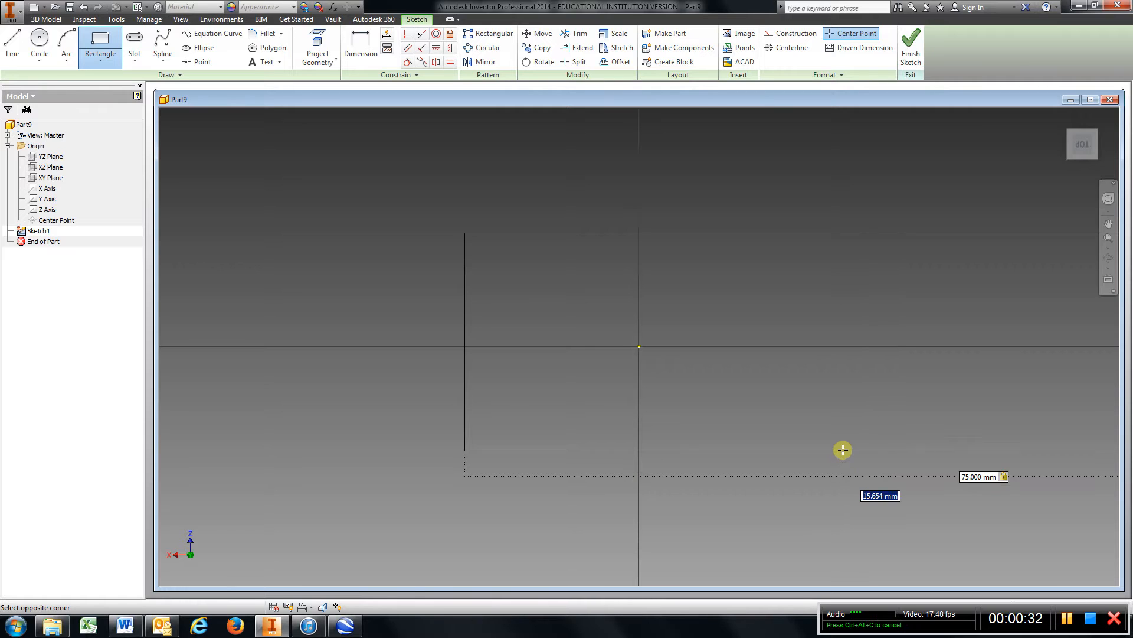
text(50)
key(Return)
scroll(842, 451, down, 5)
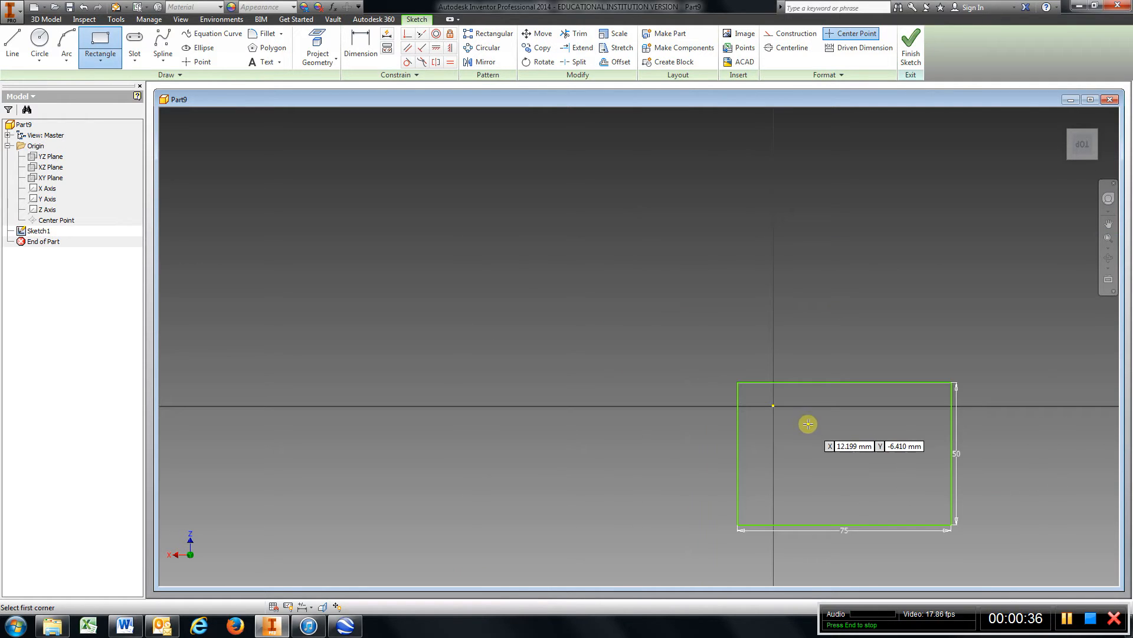
Step: Dimension the horizontal distance from the origin to the rectangle's left edge as 75/2
key(d)
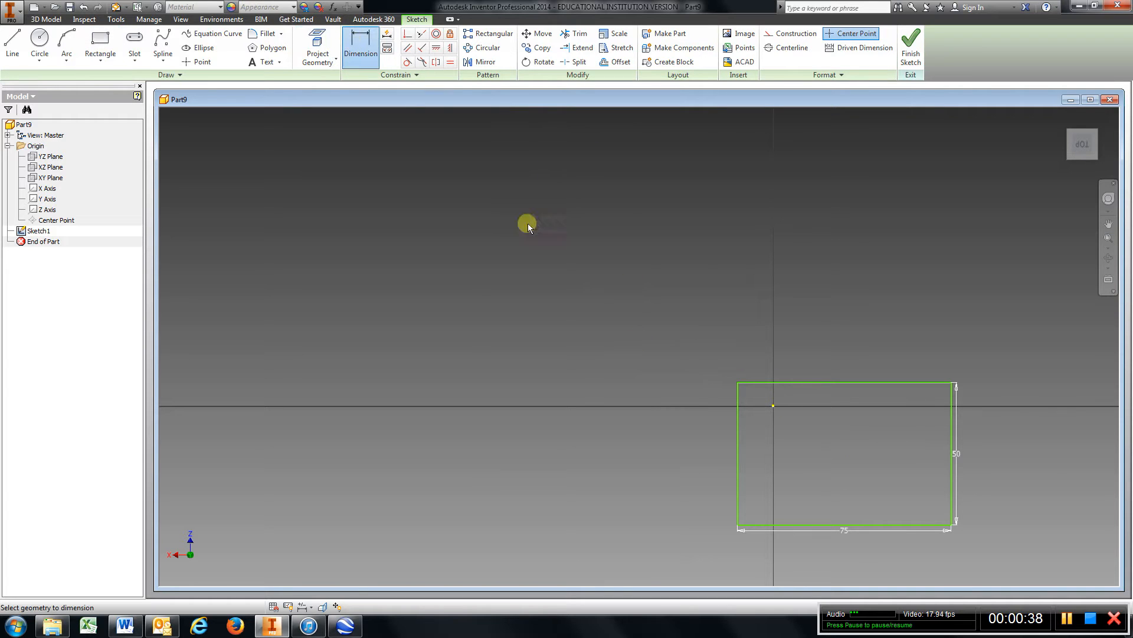
click(774, 406)
click(738, 430)
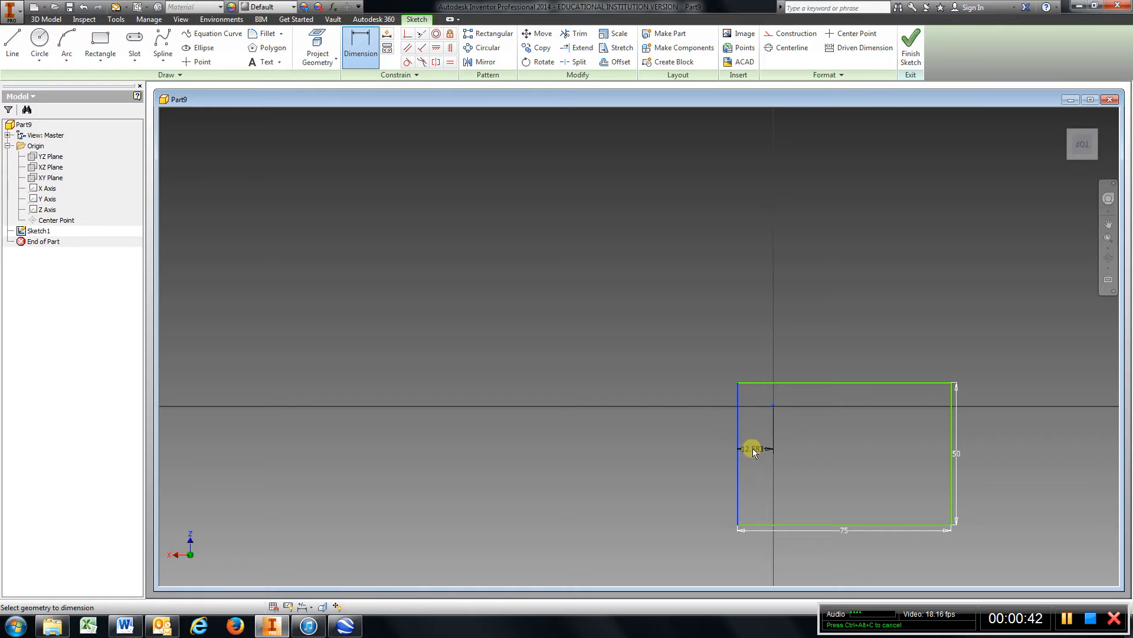
click(753, 449)
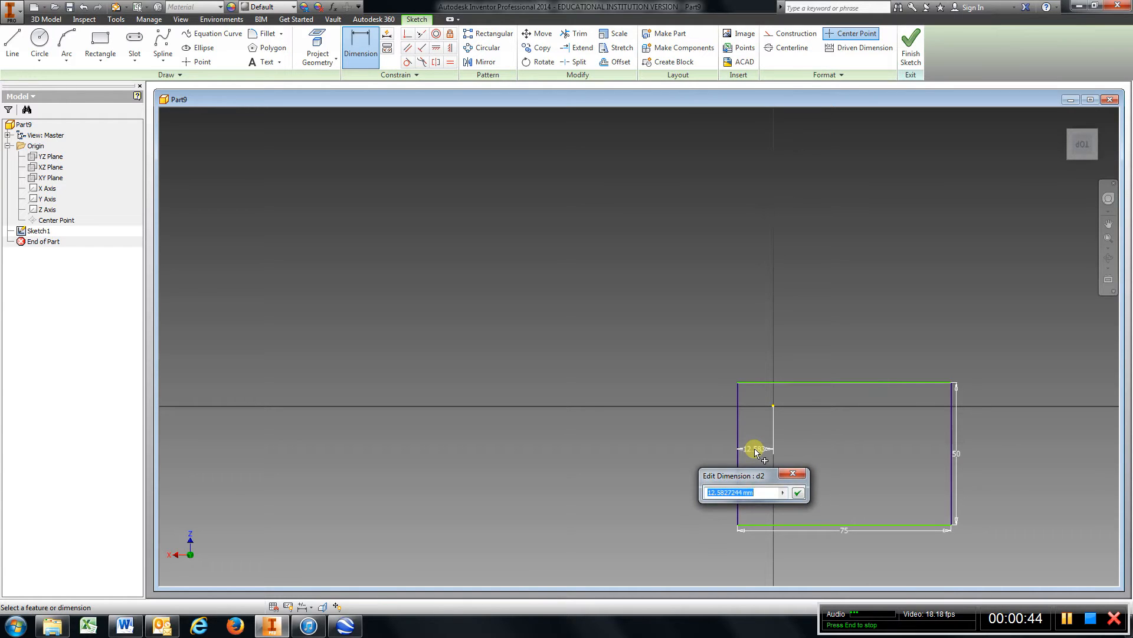
text(75/2)
key(Return)
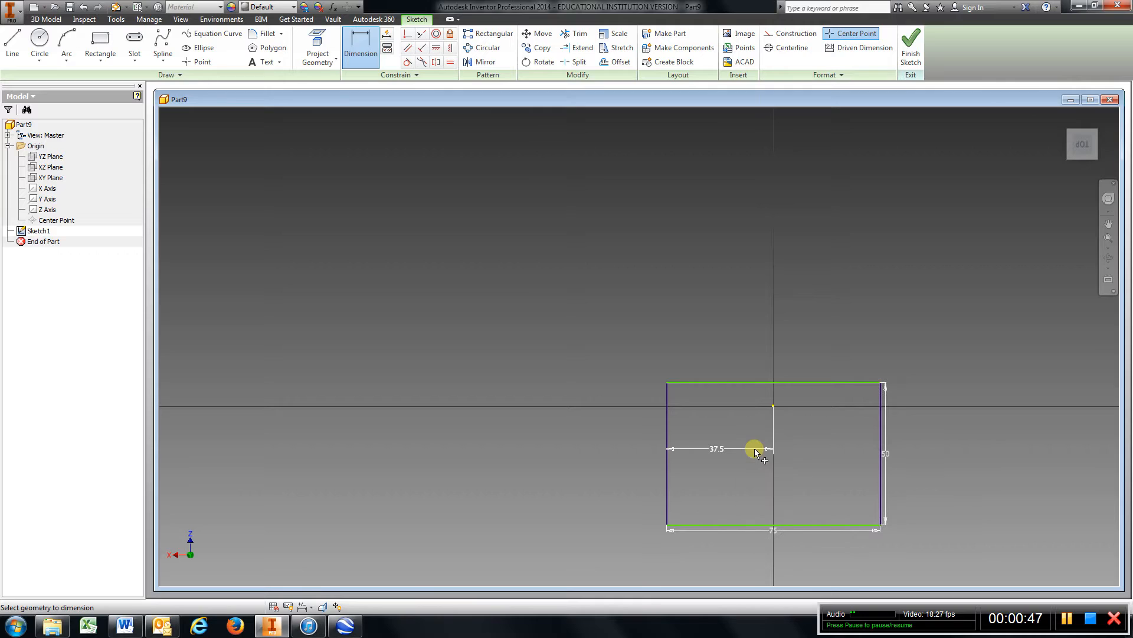
Step: Dimension the vertical distance from the origin to the rectangle's upper edge as 25 mm and finish the sketch
click(773, 405)
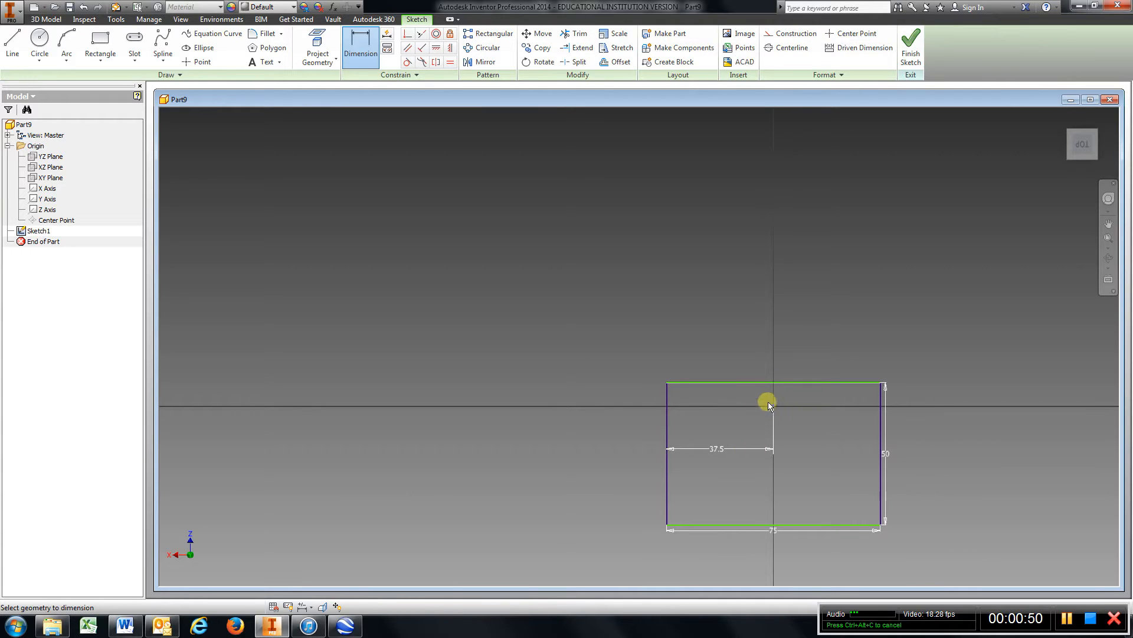
click(762, 383)
click(606, 412)
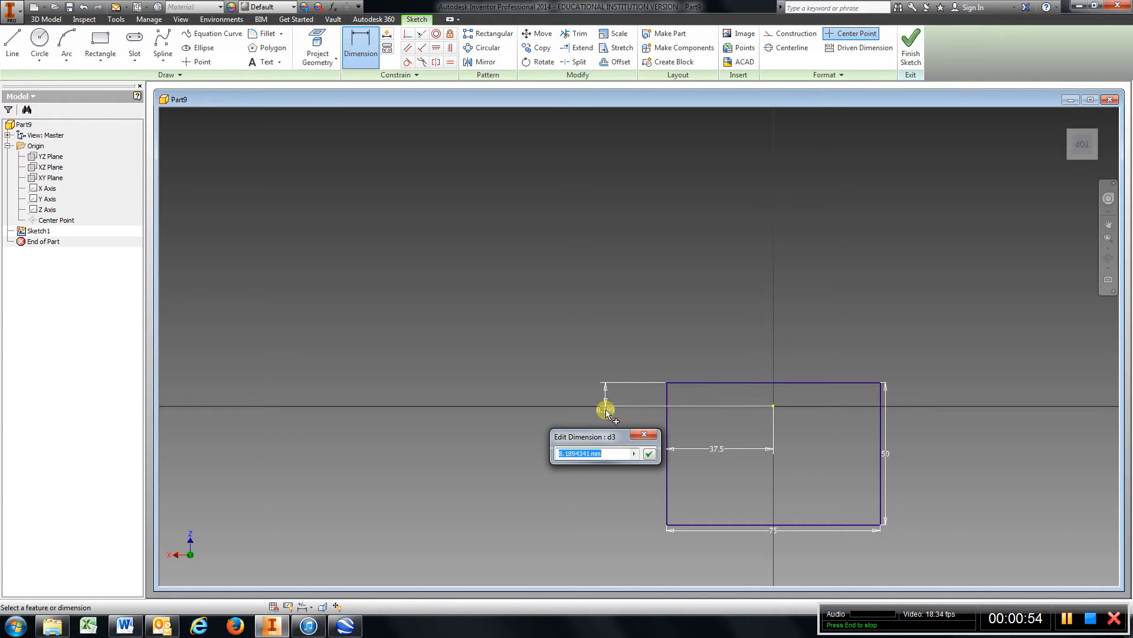
text(25)
key(Return)
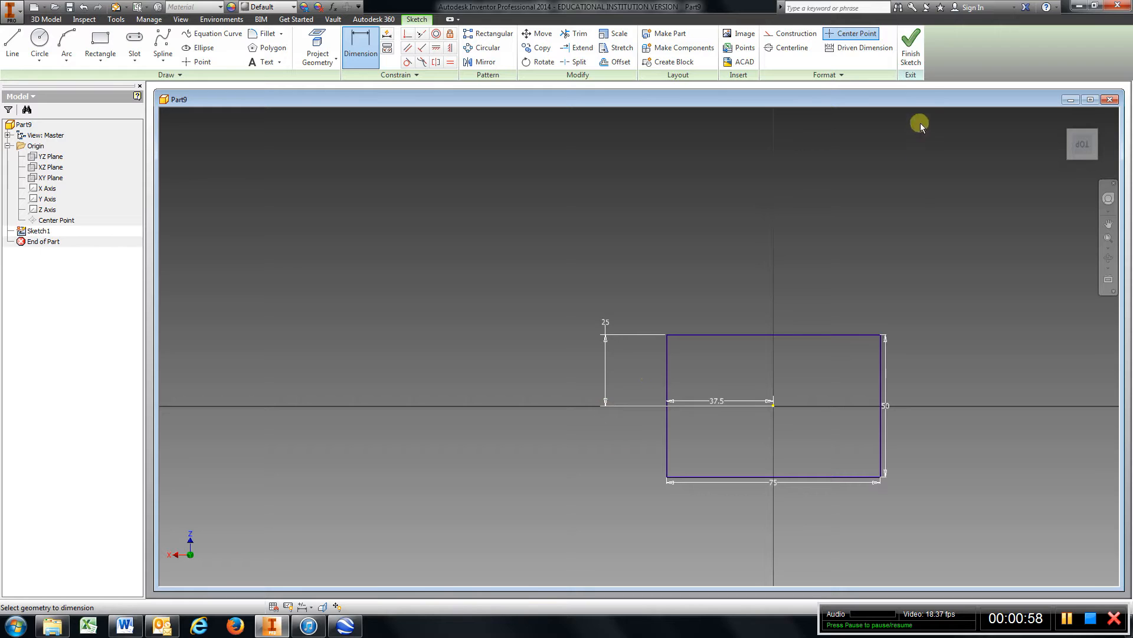
click(916, 60)
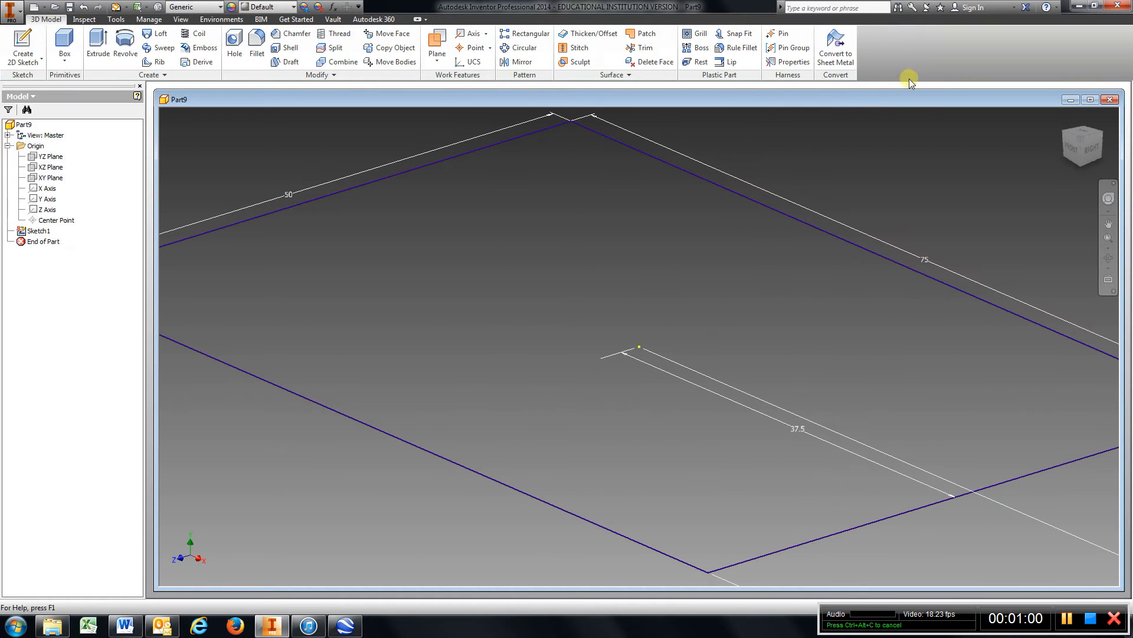
Step: Extrude the rectangle 15 mm upward into a solid base block
click(98, 48)
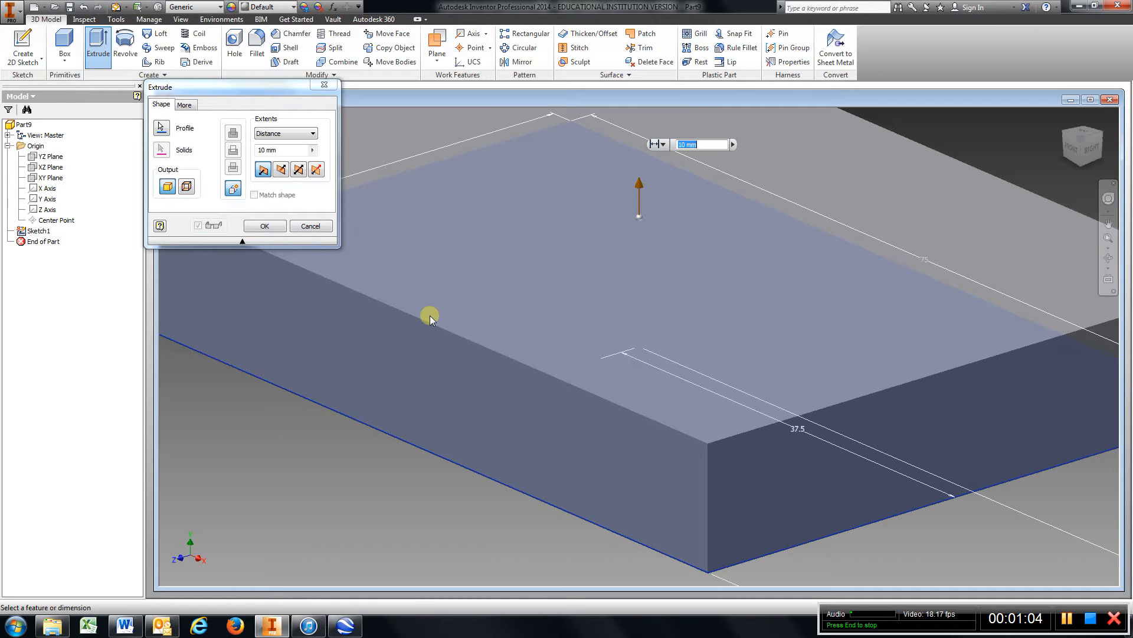
text(1)
text(0)
key(Return)
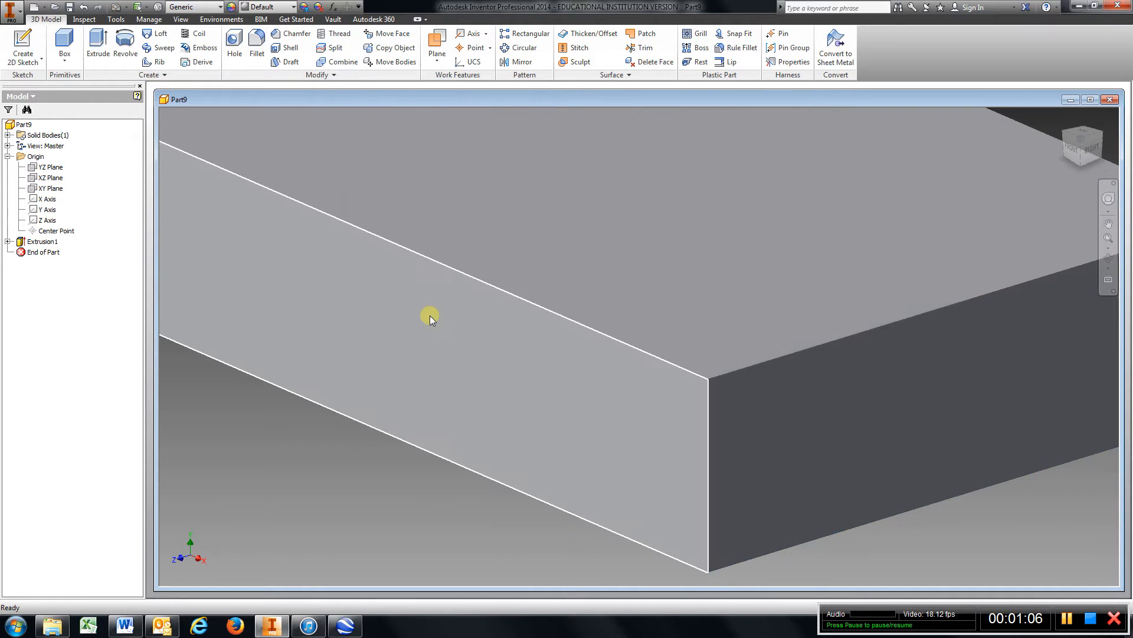
scroll(474, 401, down, 5)
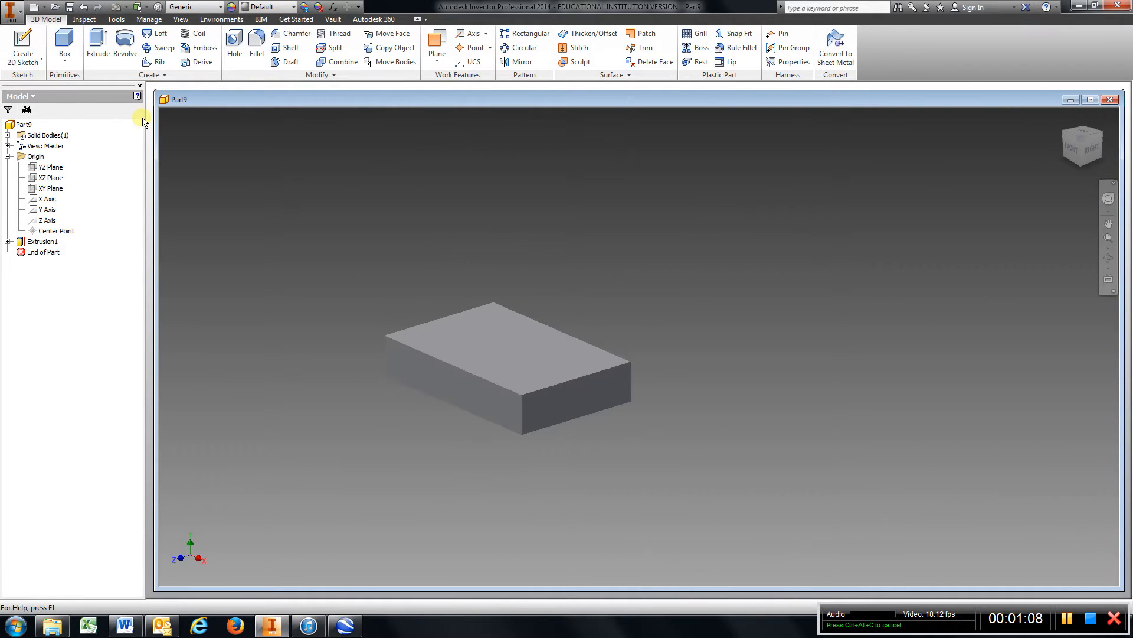
Step: Sketch a circle on the block's underside, centred on the midpoint of a 50 mm edge and passing through its corner, and finish the sketch
click(24, 46)
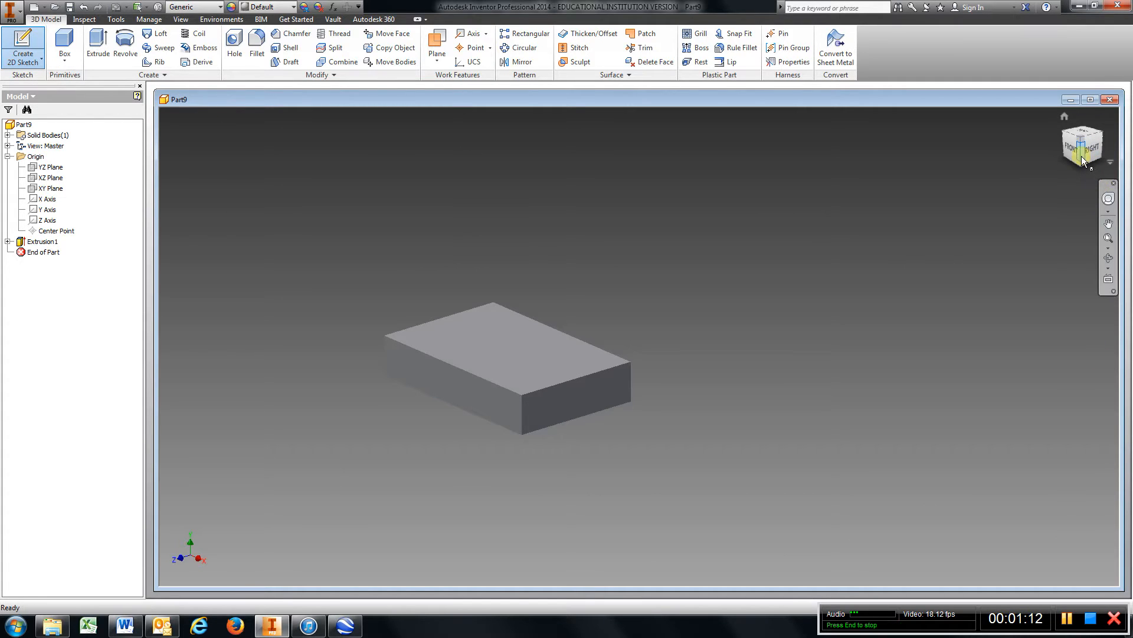
mouse_move(1082, 160)
mouse_down()
mouse_move(1082, 111)
mouse_move(1081, 570)
mouse_move(1081, 552)
mouse_up()
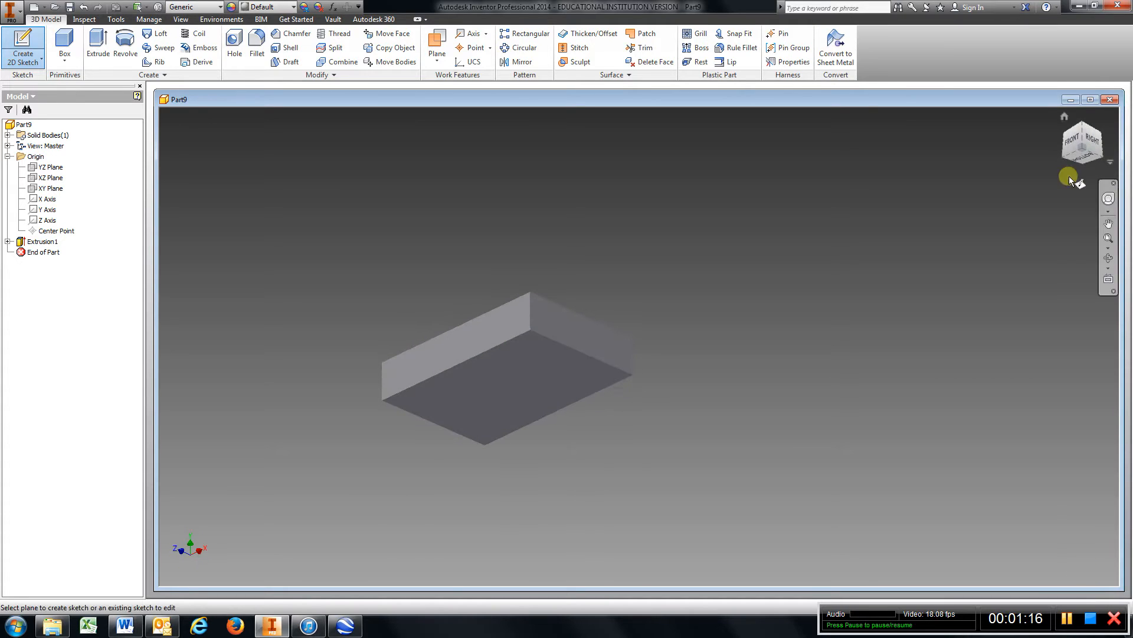
click(499, 385)
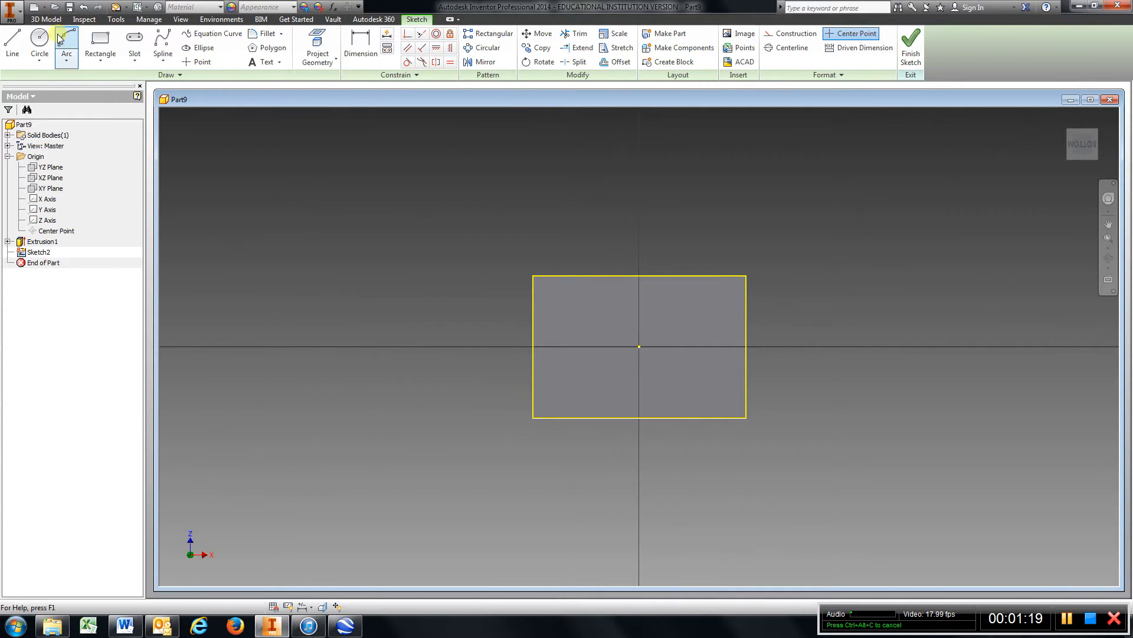
click(40, 40)
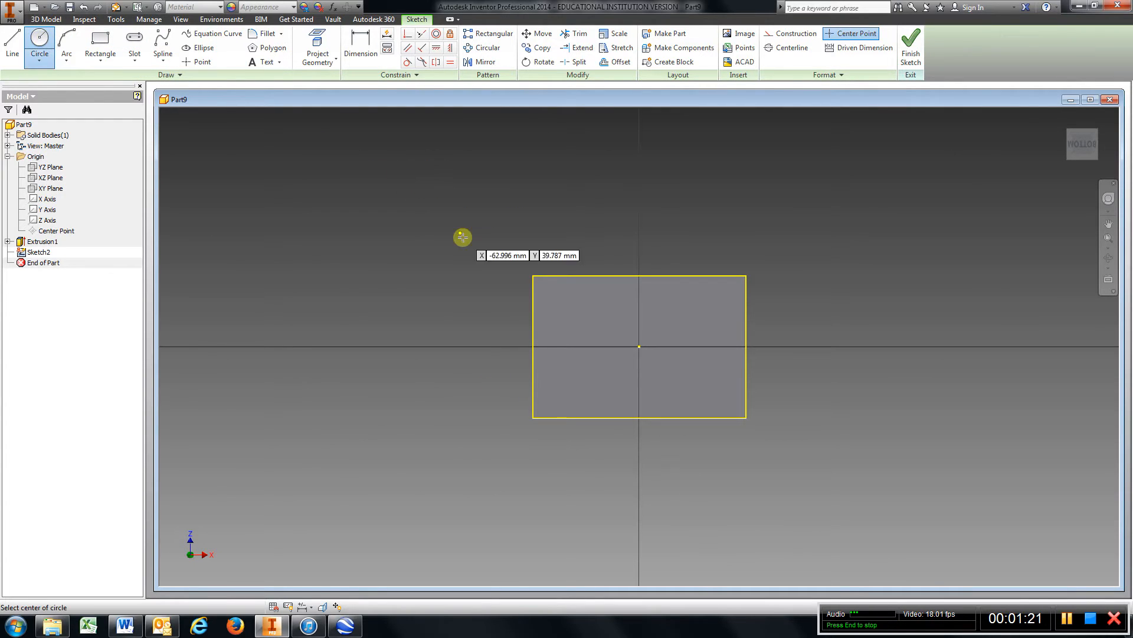
click(533, 346)
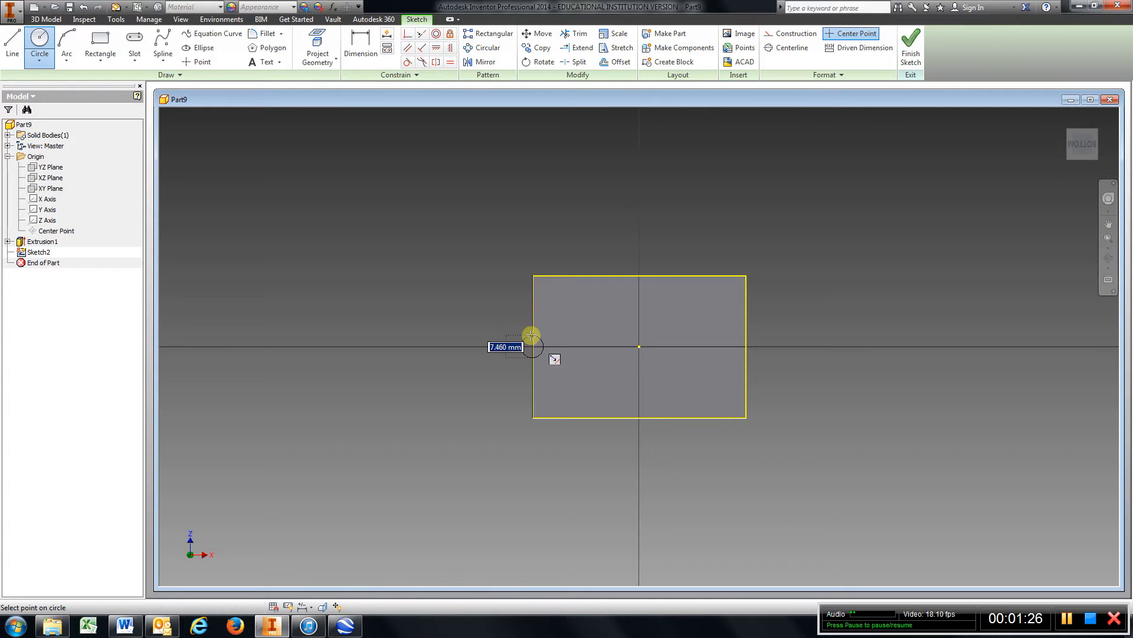
click(532, 276)
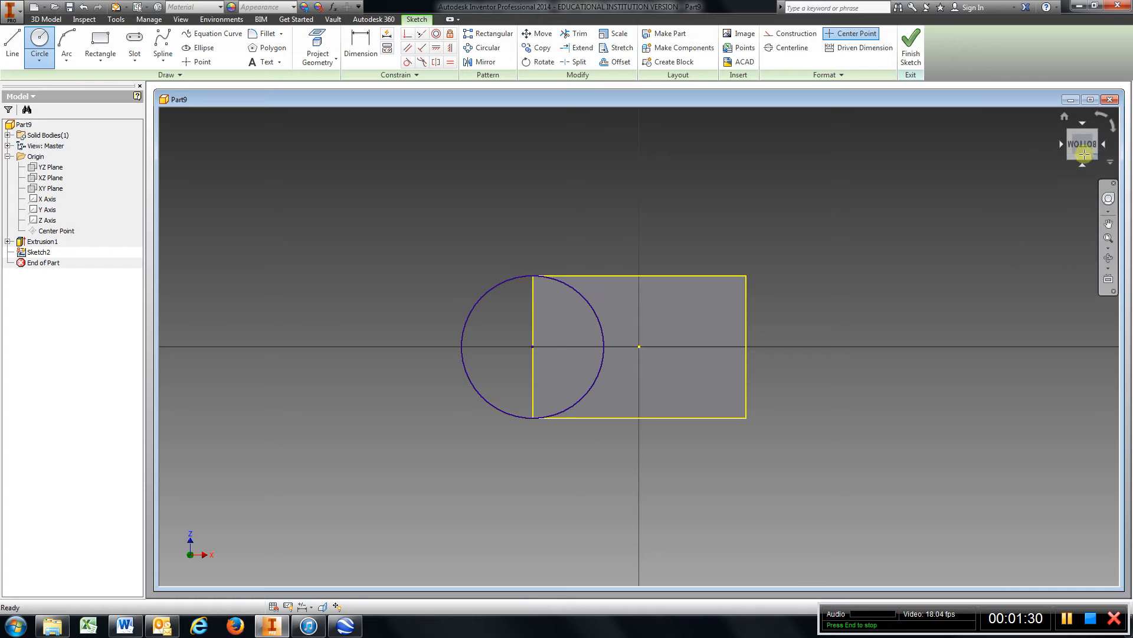
drag(1085, 151, 1003, 311)
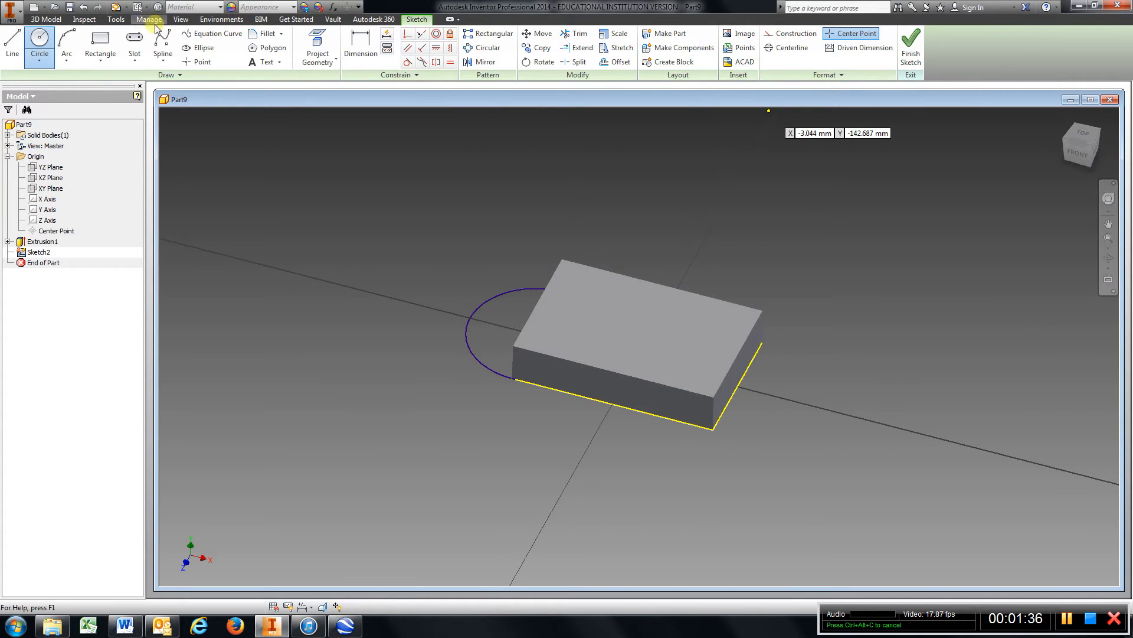
click(909, 46)
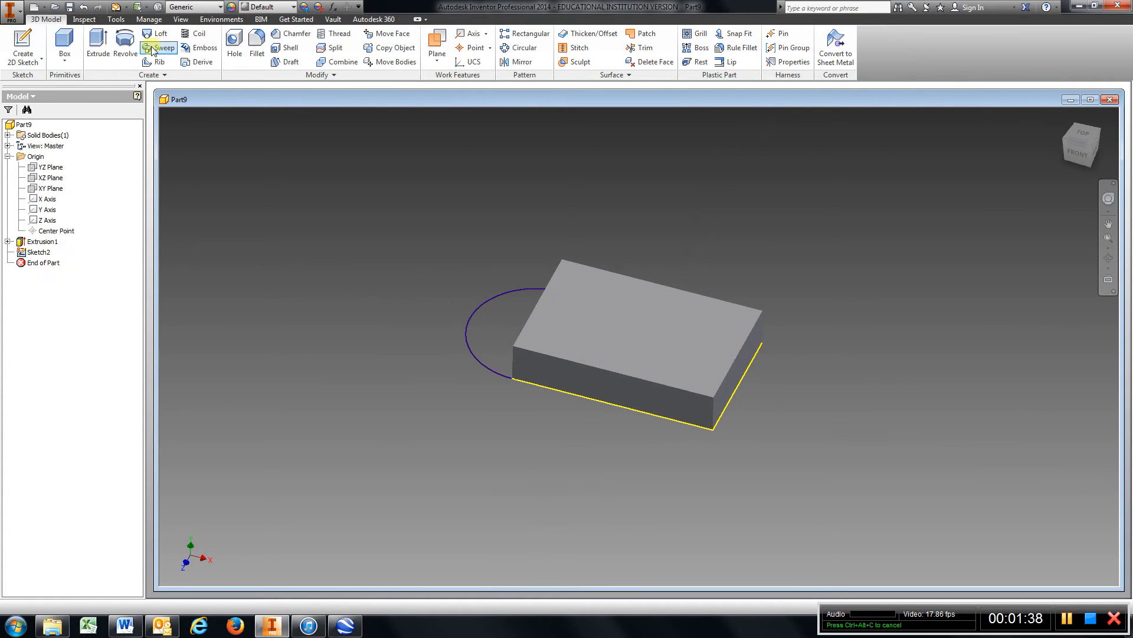
Step: Extrude the full circle 40 mm upward through the block, joining it to the base
click(99, 46)
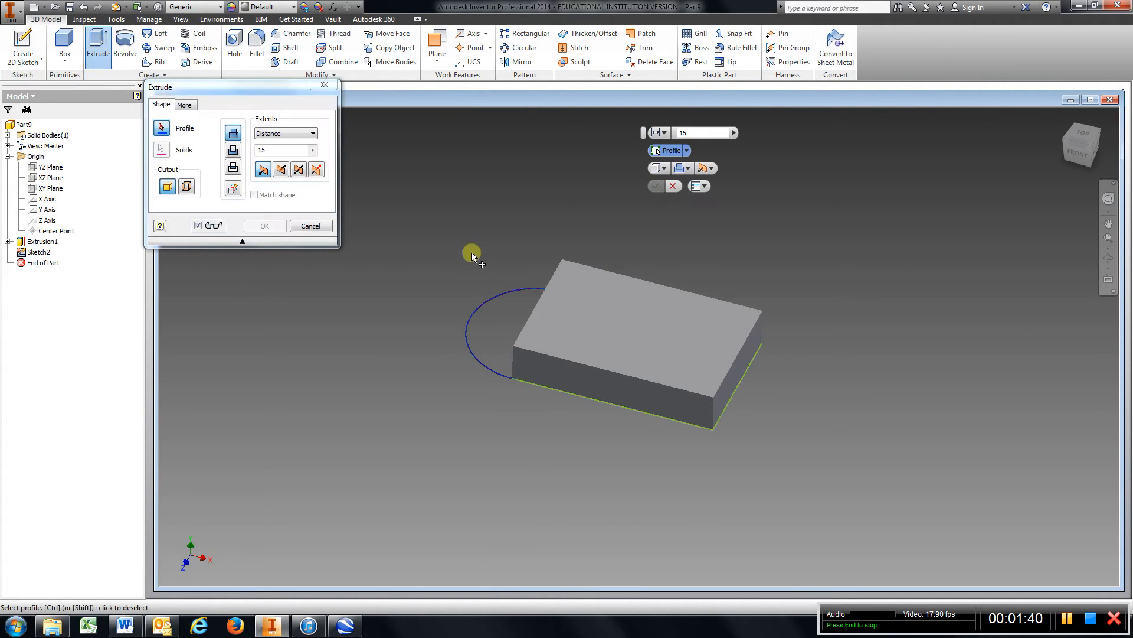
click(502, 309)
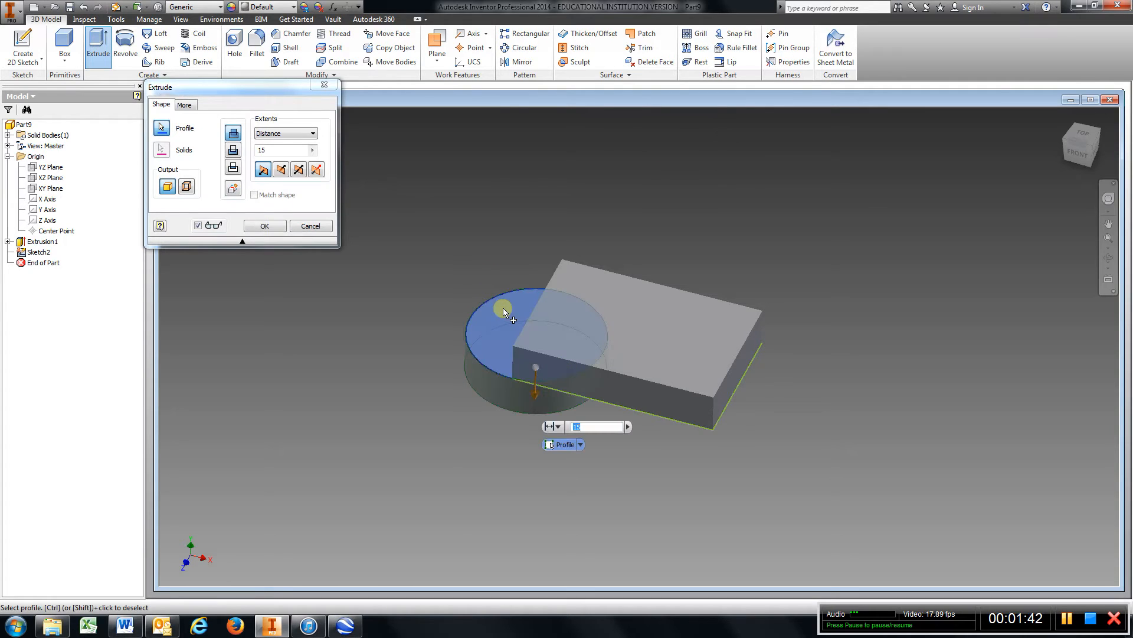
click(281, 170)
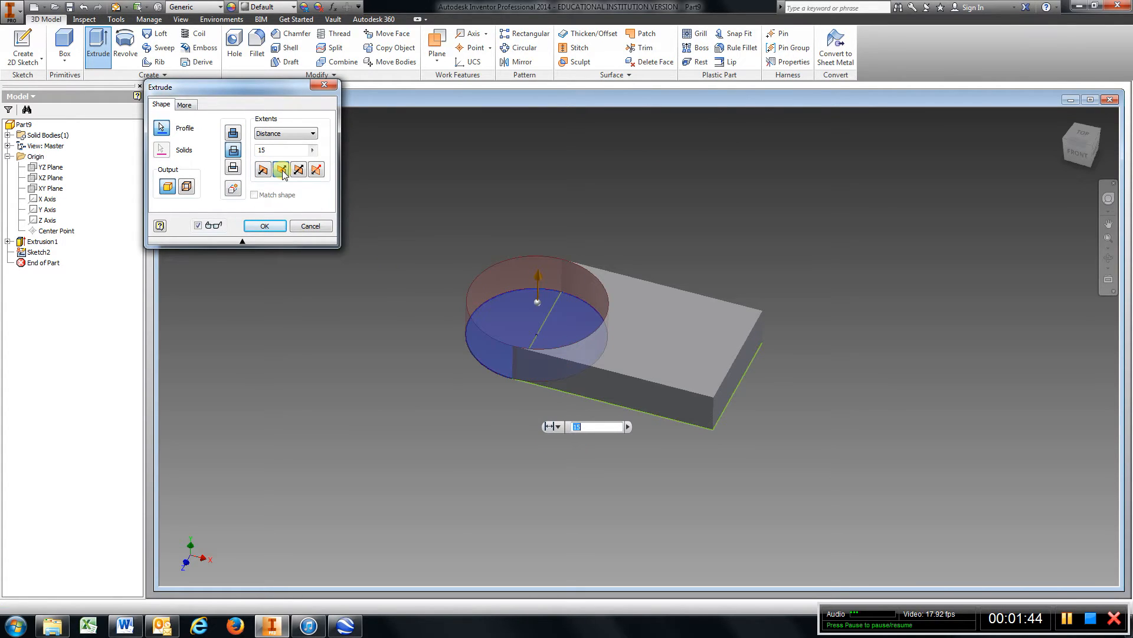
click(233, 134)
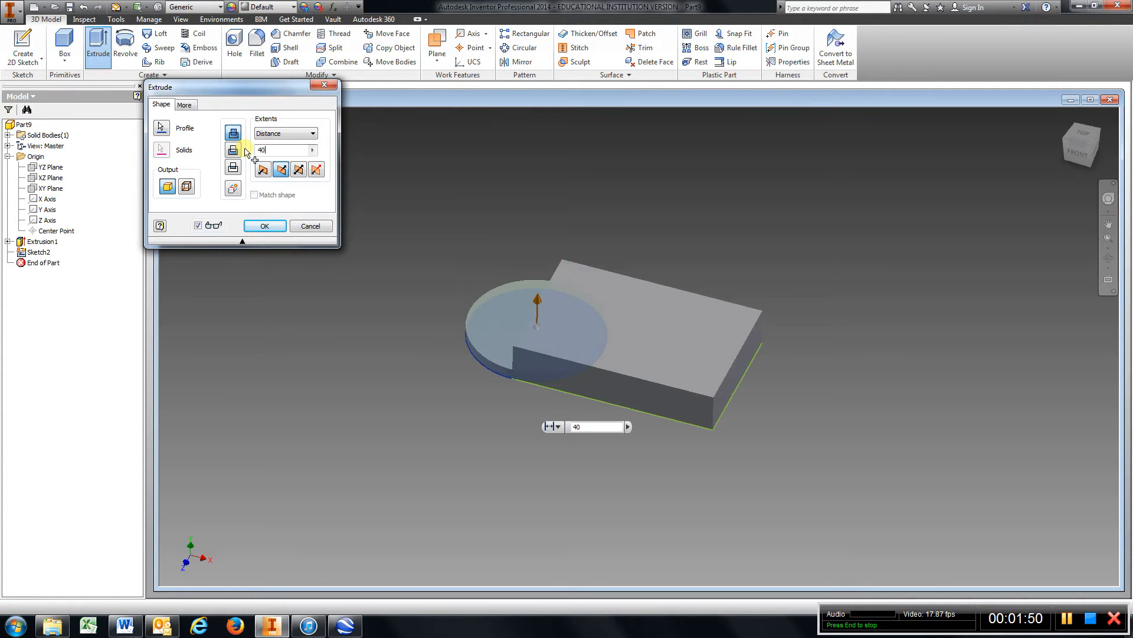
key(Return)
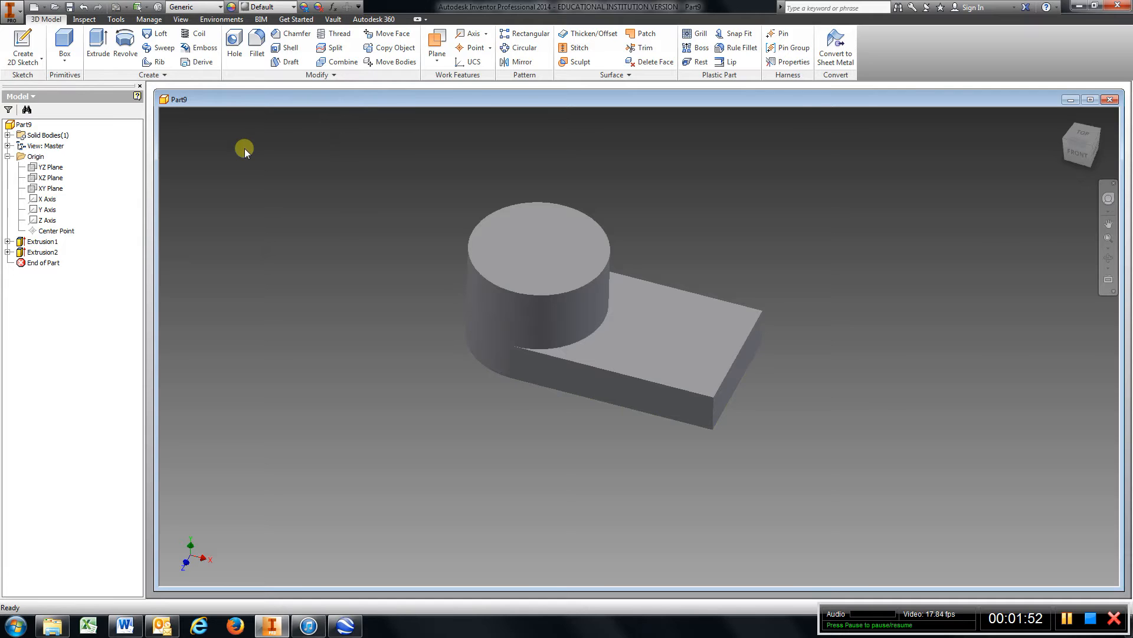
Step: Sketch a 30 mm diameter circle on the cylinder's top face, concentric with the cylinder, and finish the sketch
click(21, 39)
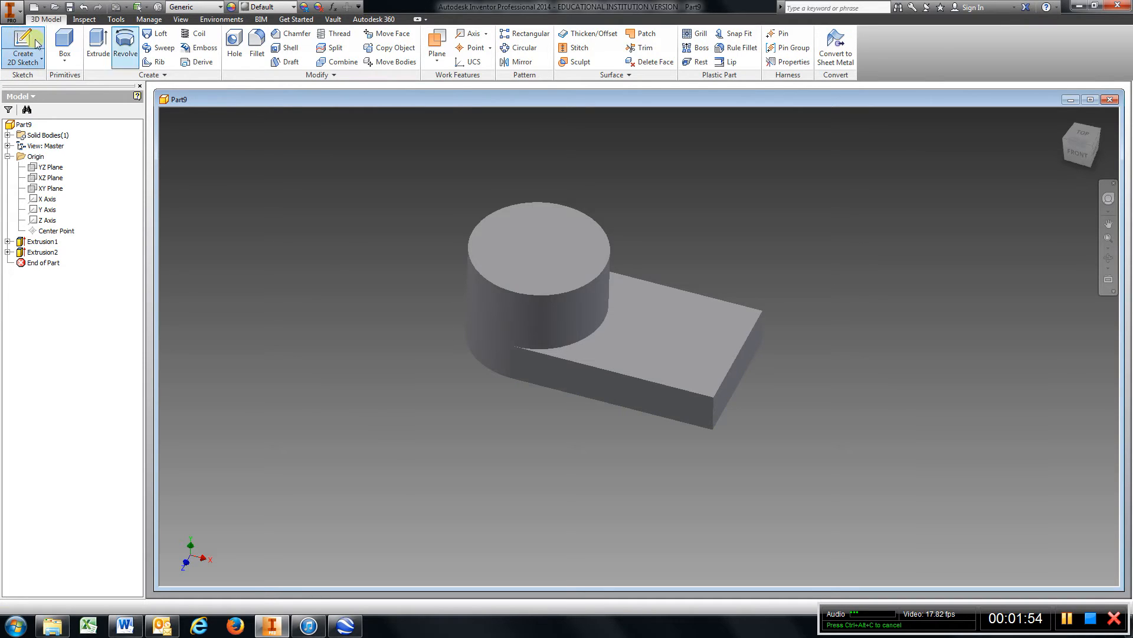
click(552, 249)
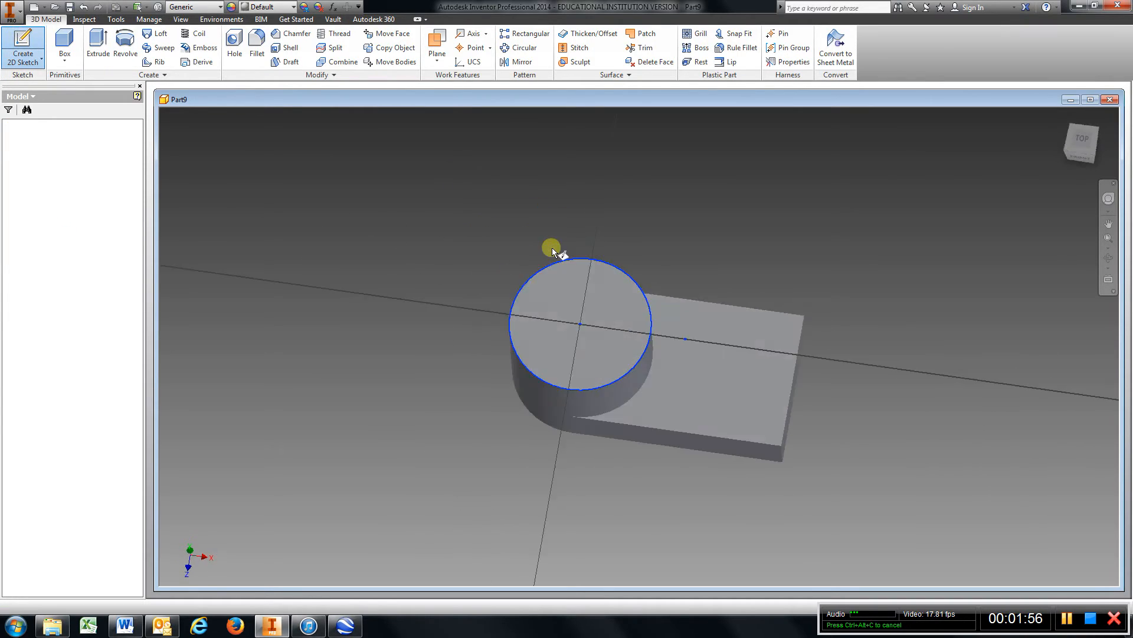
click(48, 43)
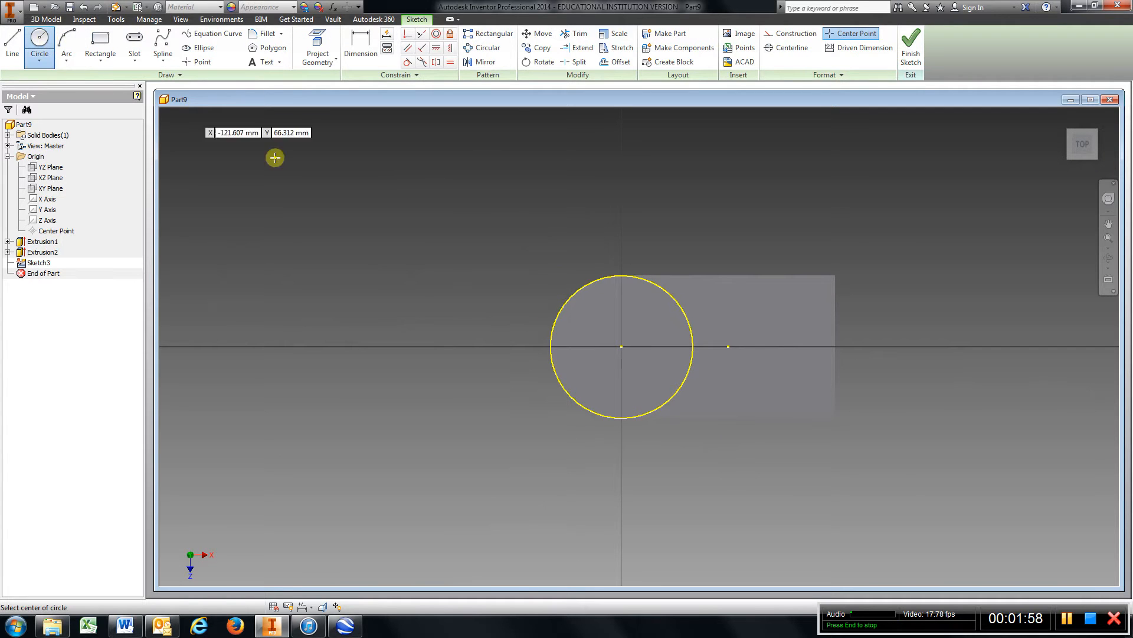
click(622, 346)
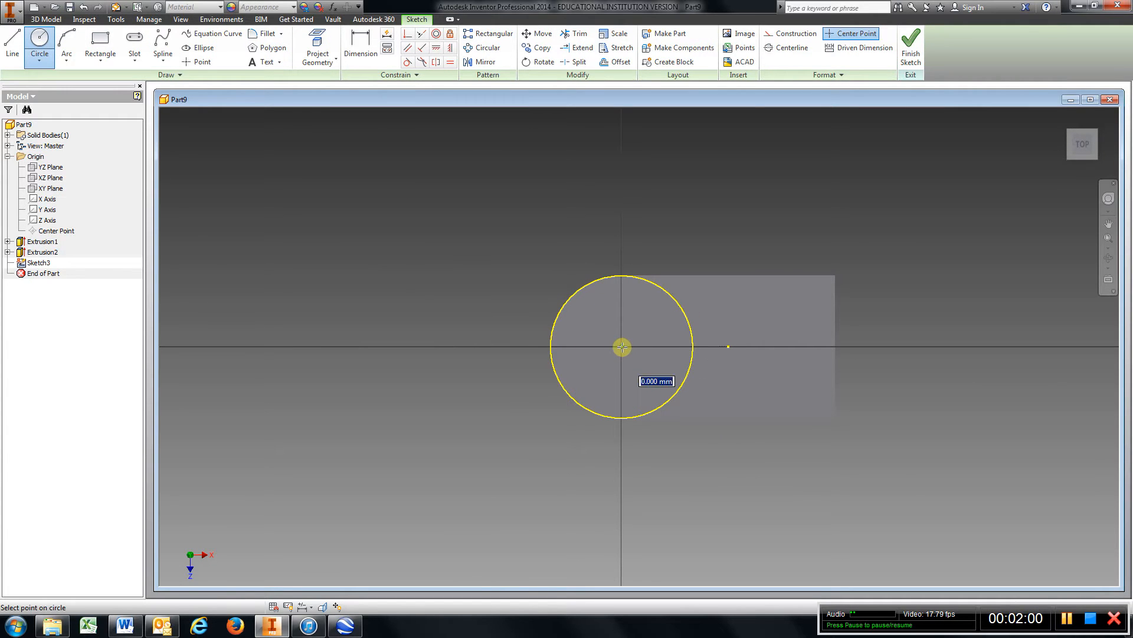
text(30)
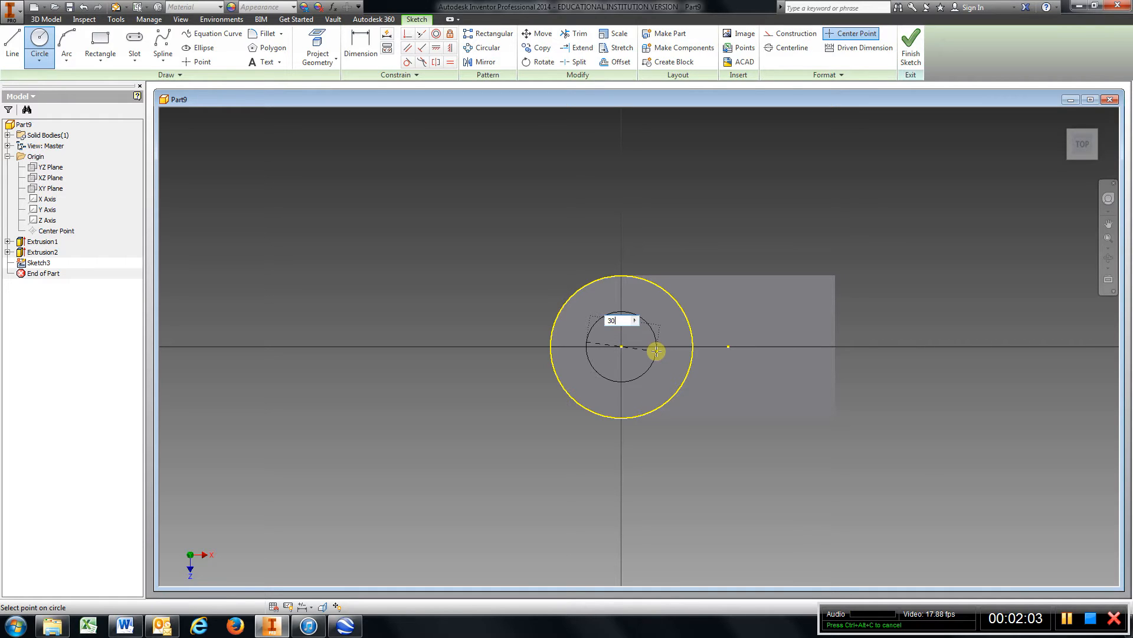
key(Return)
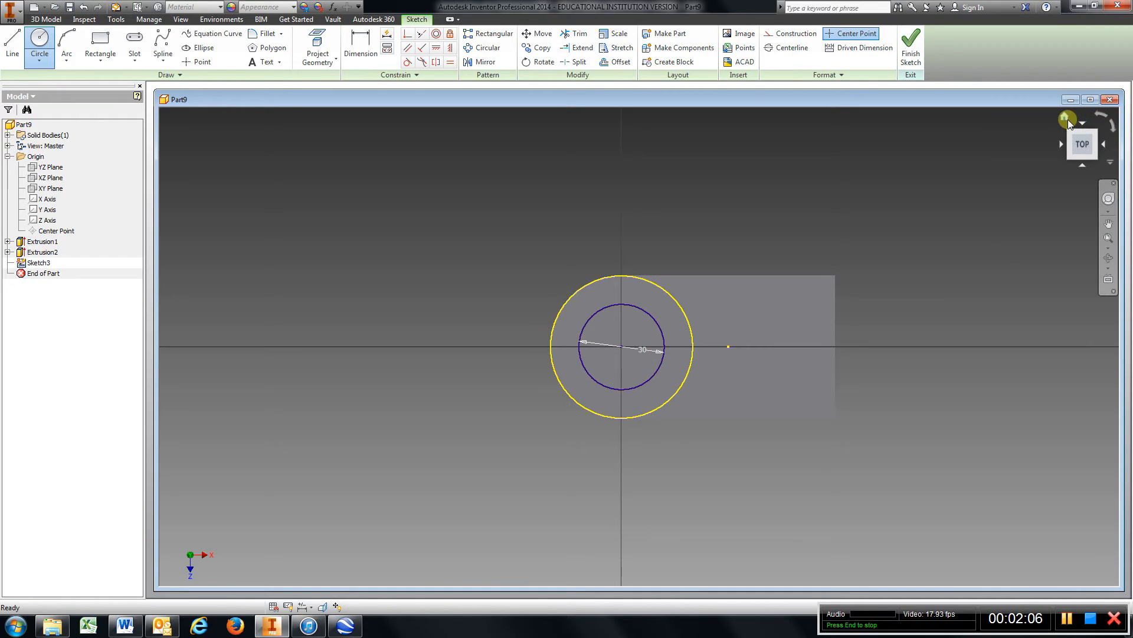
click(1067, 119)
mouse_move(1062, 142)
shift+middle_down()
mouse_move(1013, 211)
mouse_move(898, 243)
mouse_move(898, 170)
mouse_move(931, 168)
mouse_move(906, 207)
shift+middle_up()
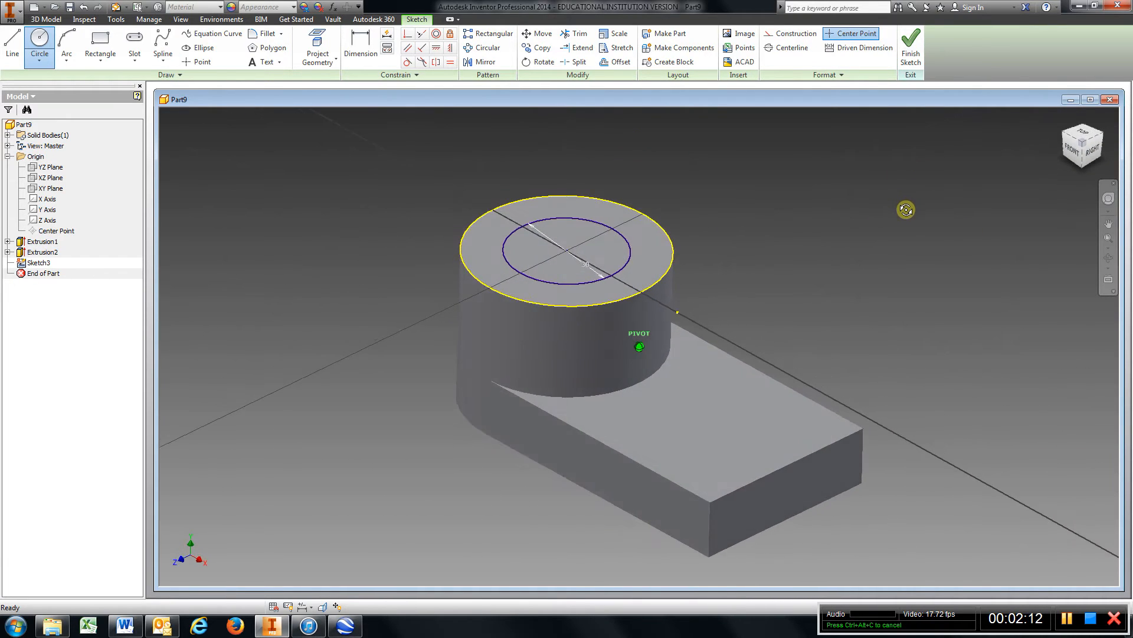
click(911, 44)
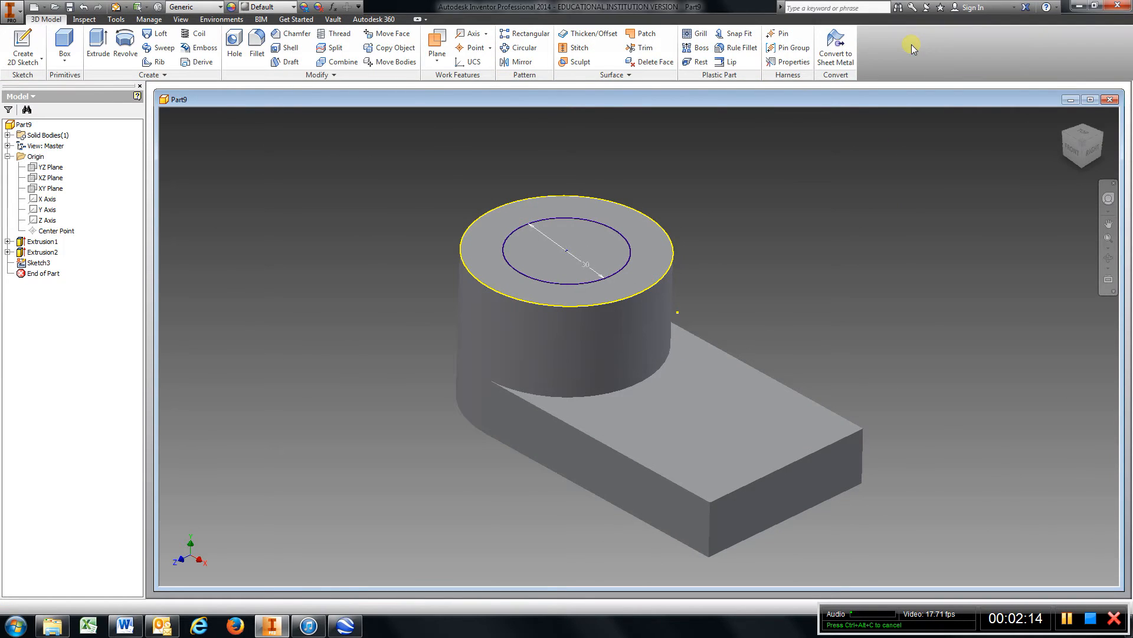
Step: Extrude the inner circle as a cut 40 mm down through the cylinder
click(98, 44)
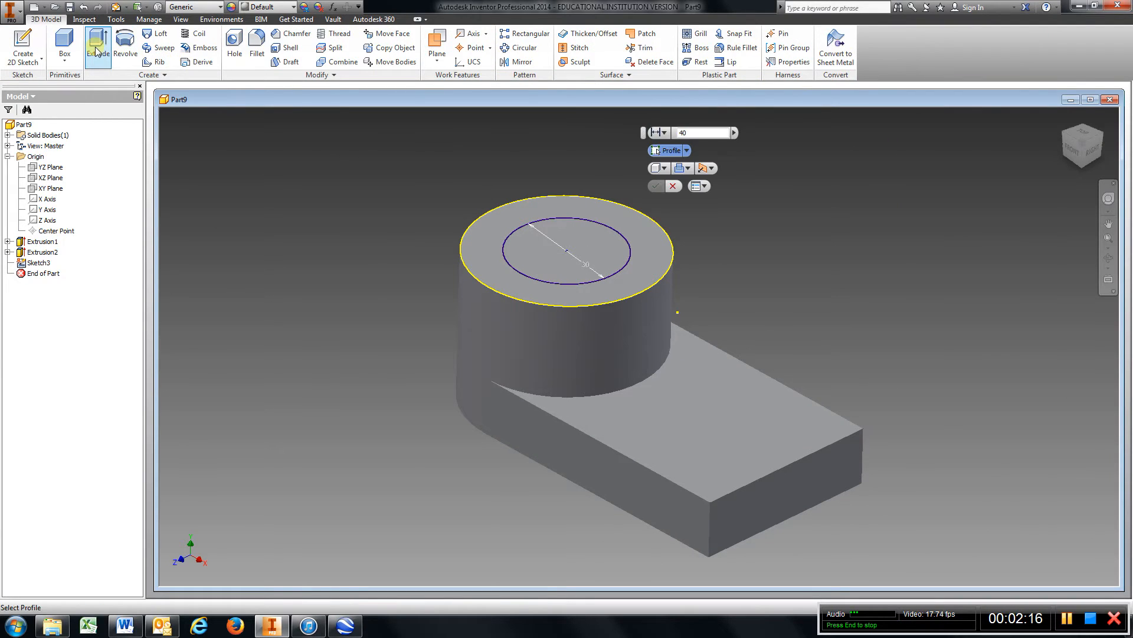
click(233, 151)
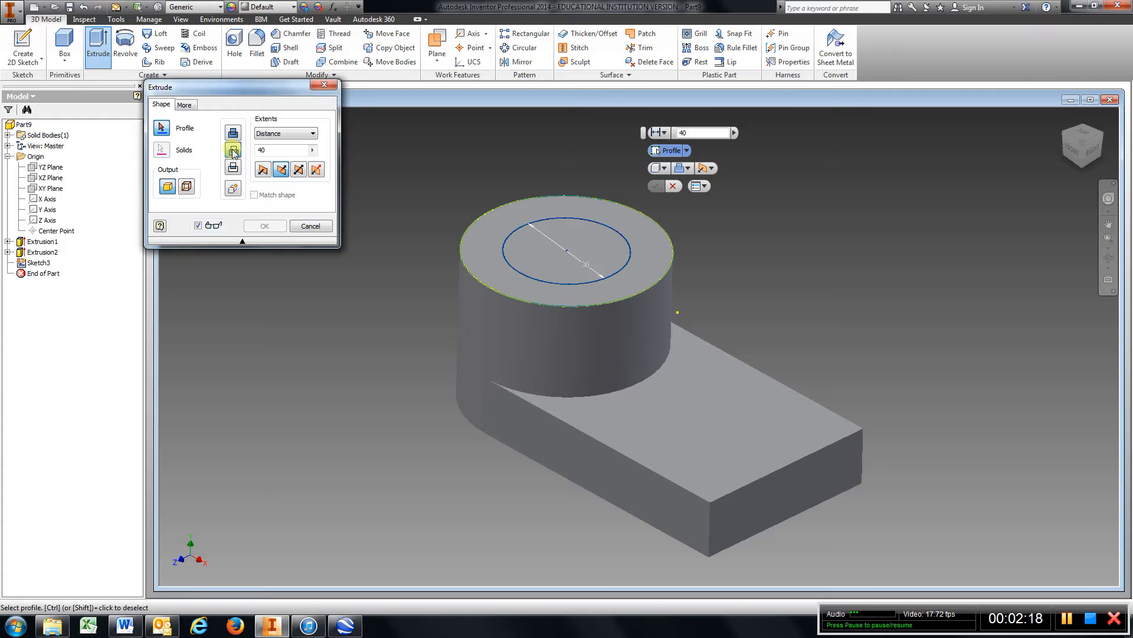
click(576, 242)
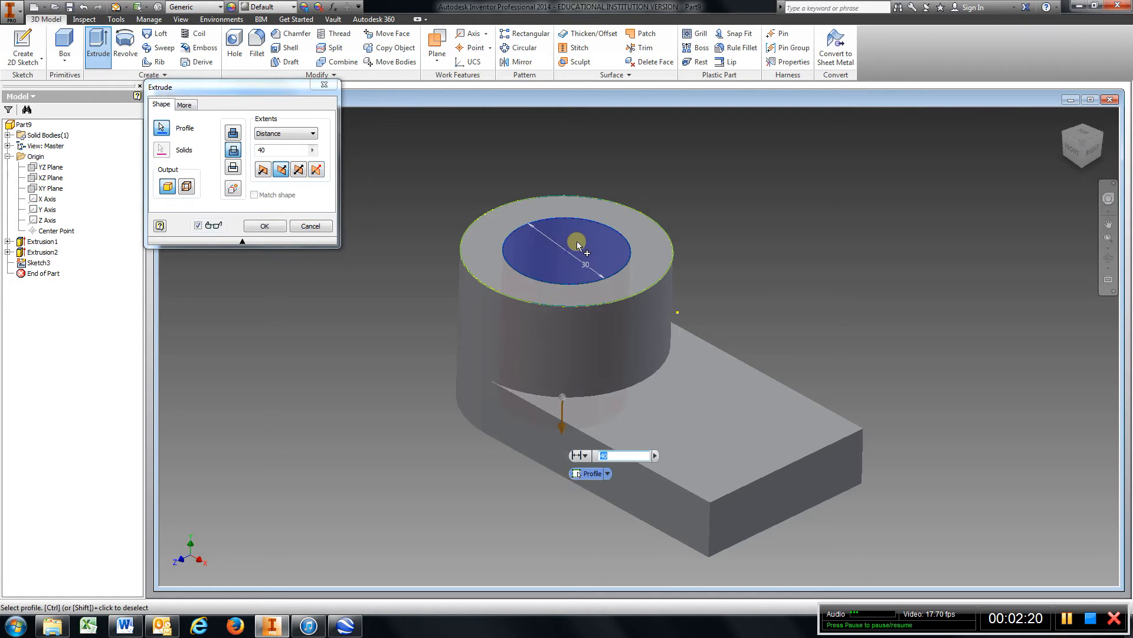
click(275, 225)
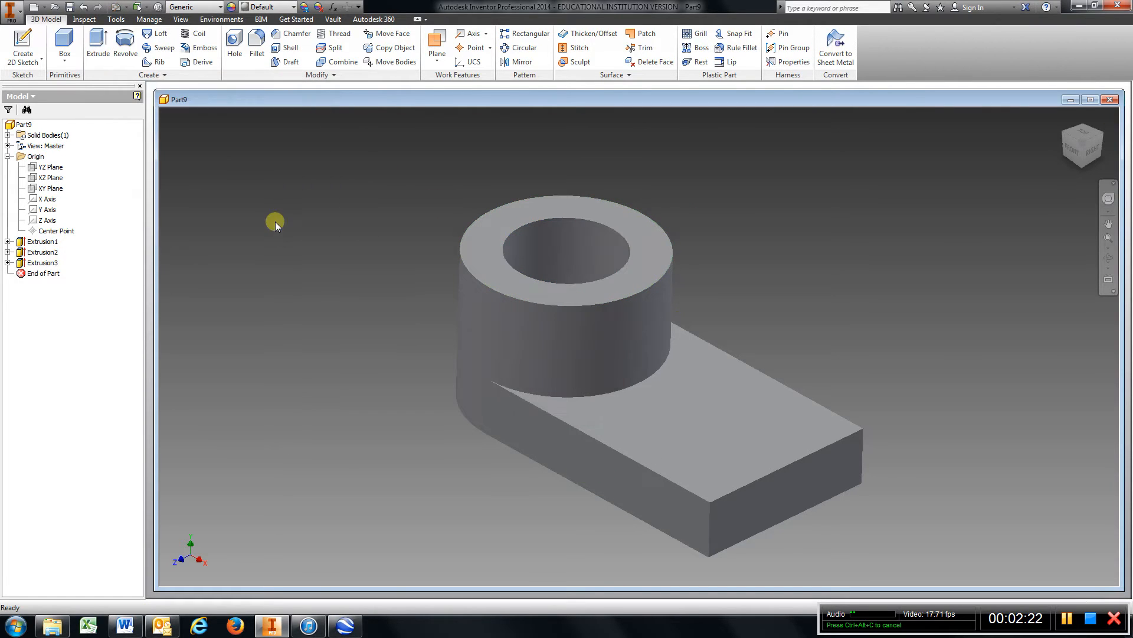
Step: Start a Hole feature with linear placement, through-all termination and a 20 mm diameter
mouse_move(1080, 145)
mouse_down()
mouse_move(1037, 263)
mouse_move(1074, 147)
mouse_move(1080, 213)
mouse_move(1098, 170)
mouse_up()
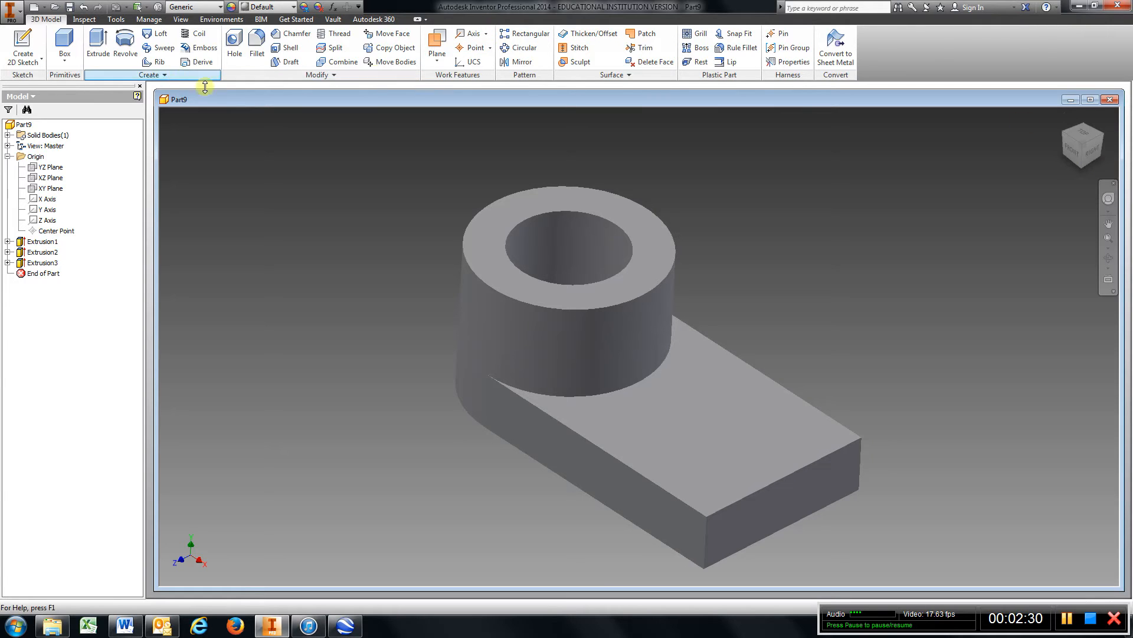
click(234, 47)
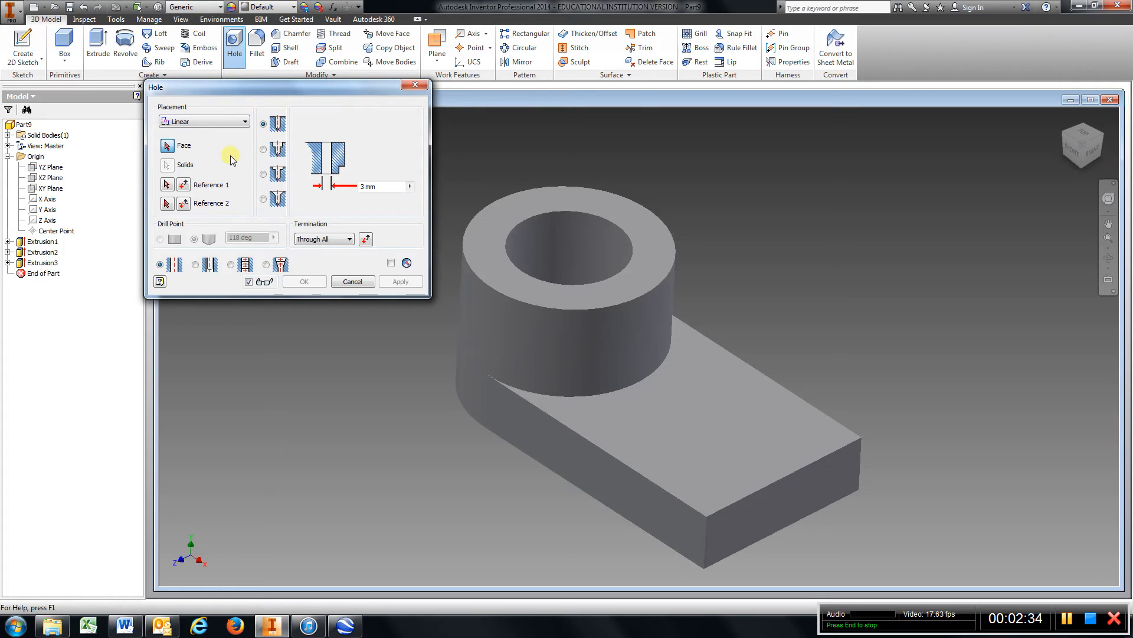
click(245, 122)
click(184, 128)
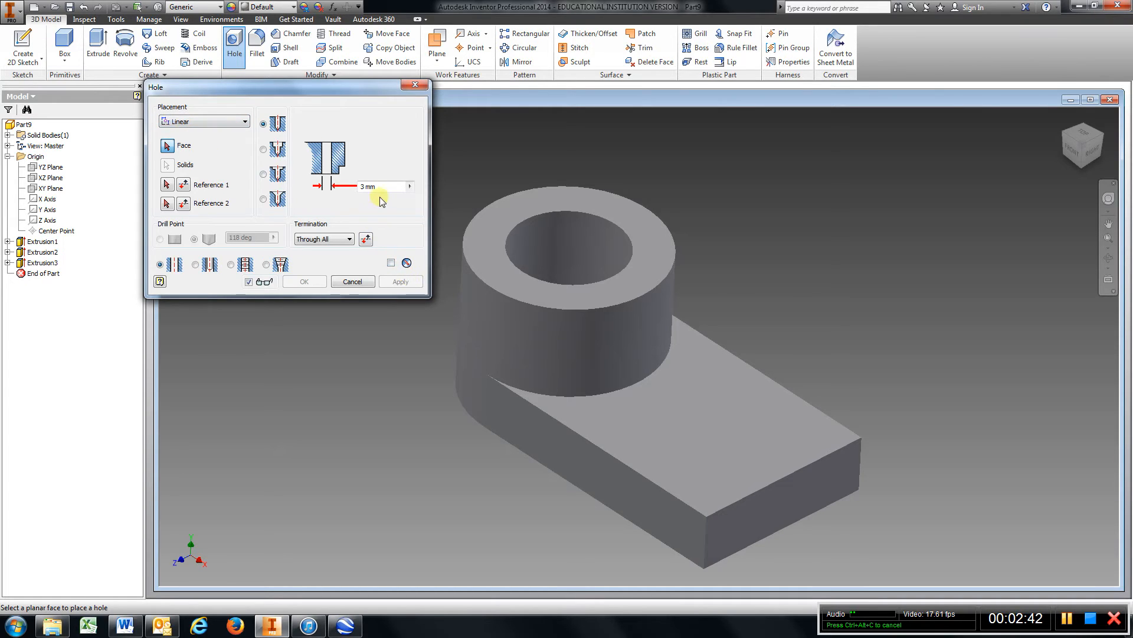
click(358, 186)
text(20)
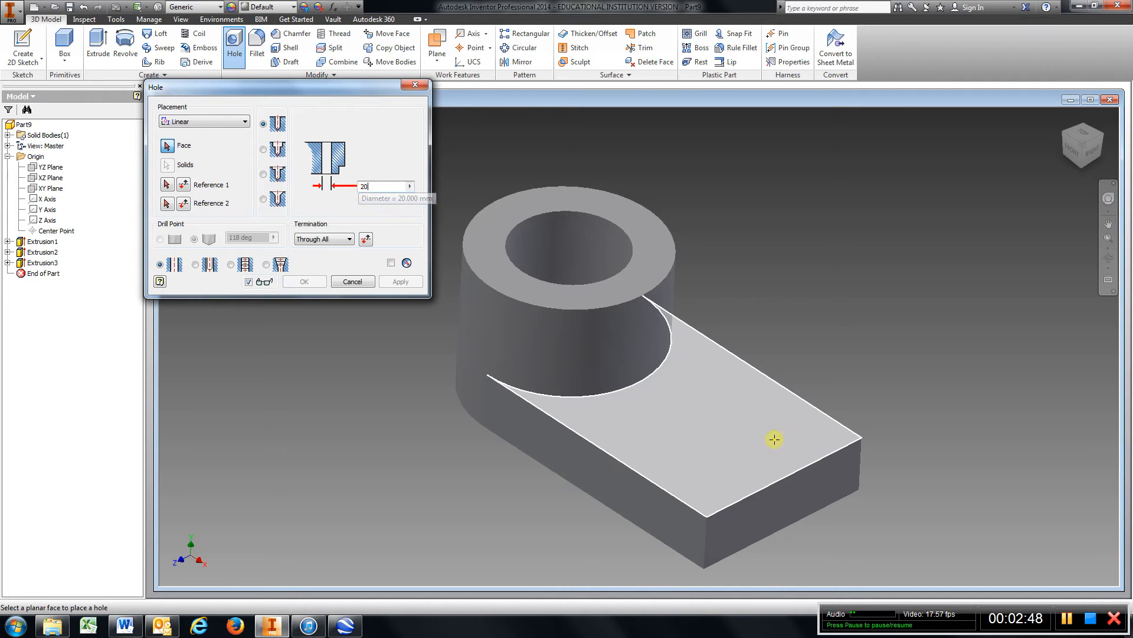
Step: Try to place the 20 mm hole on the block's top face with only the short end edge as reference, and undo it
click(720, 426)
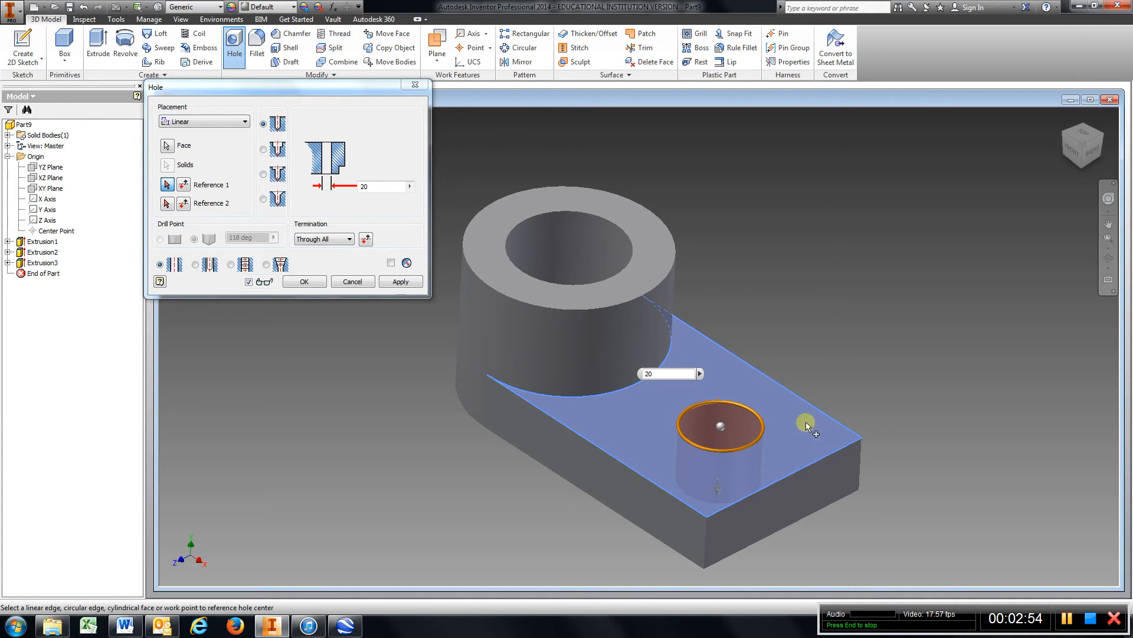
click(167, 185)
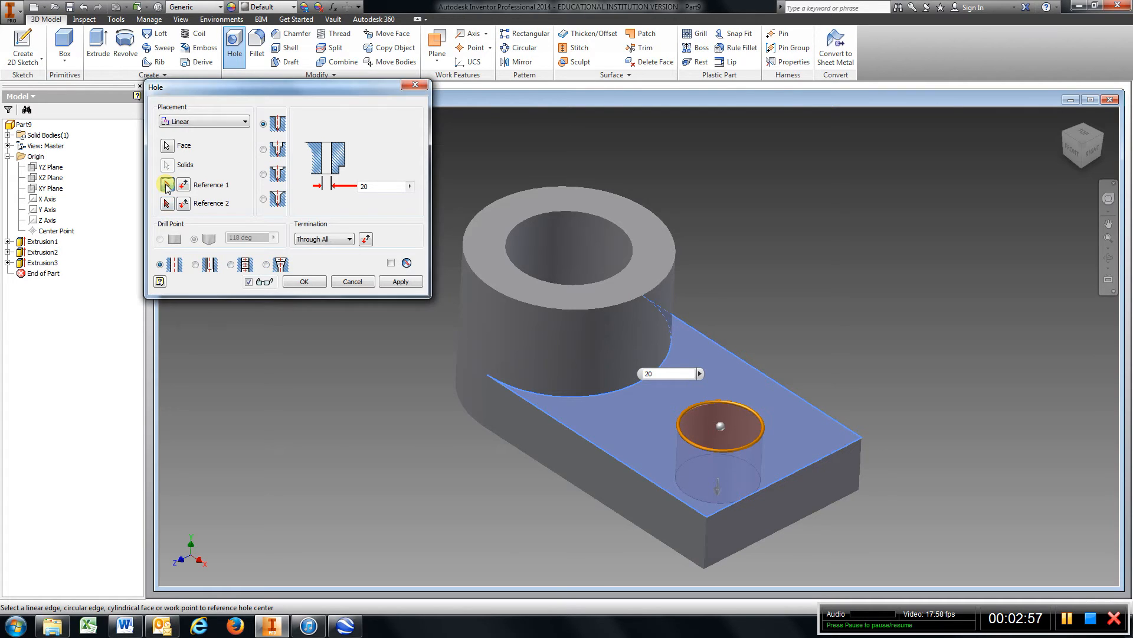
click(811, 467)
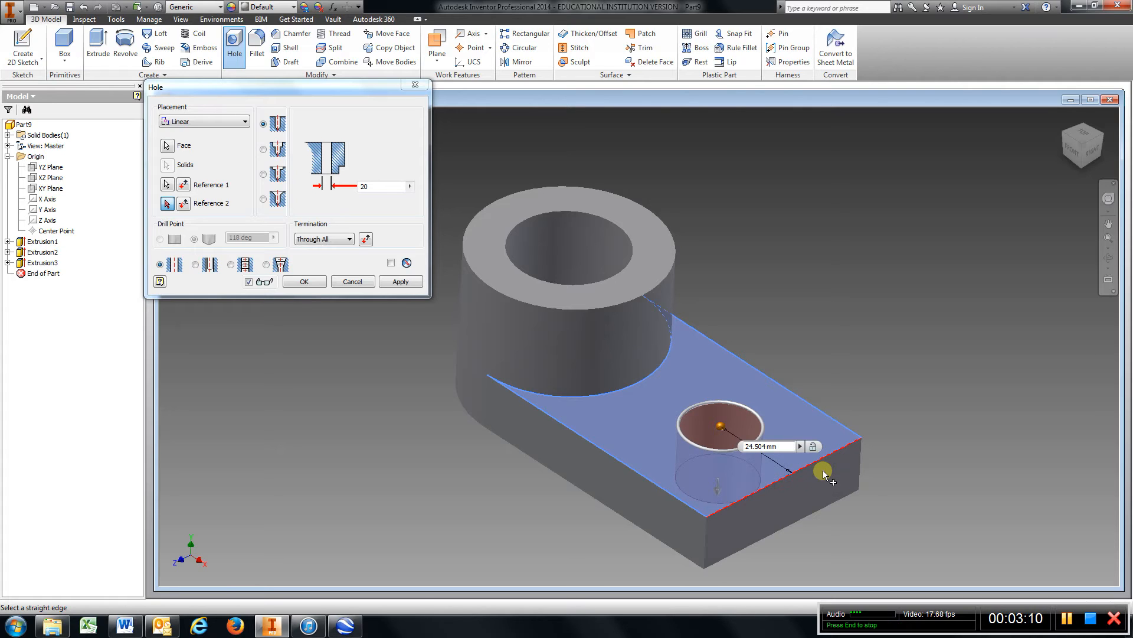
click(822, 469)
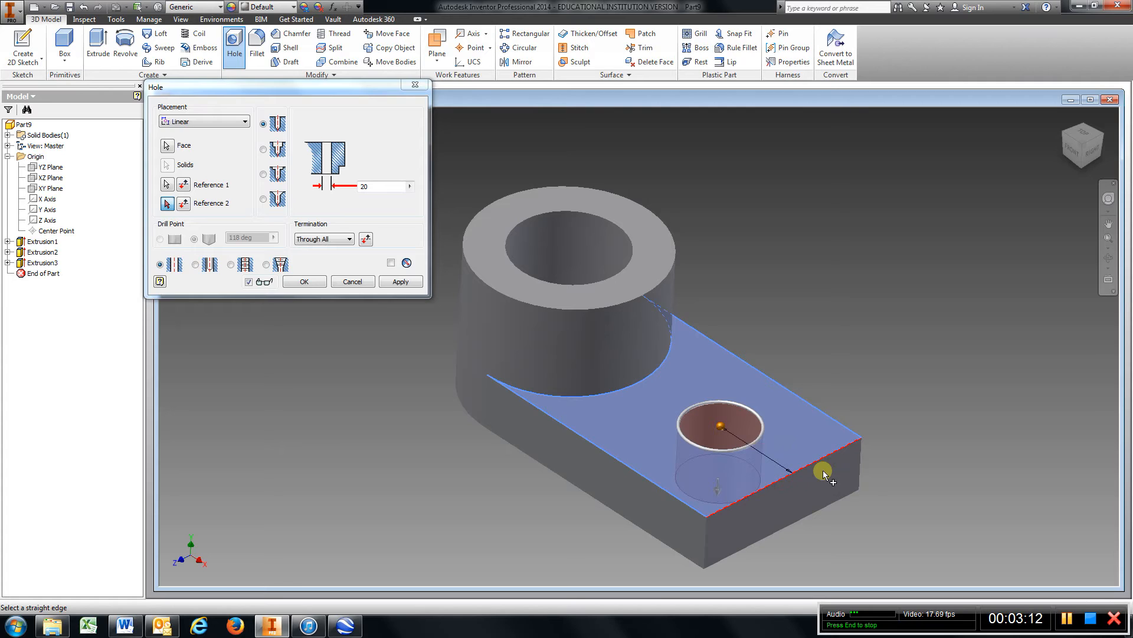
key(Return)
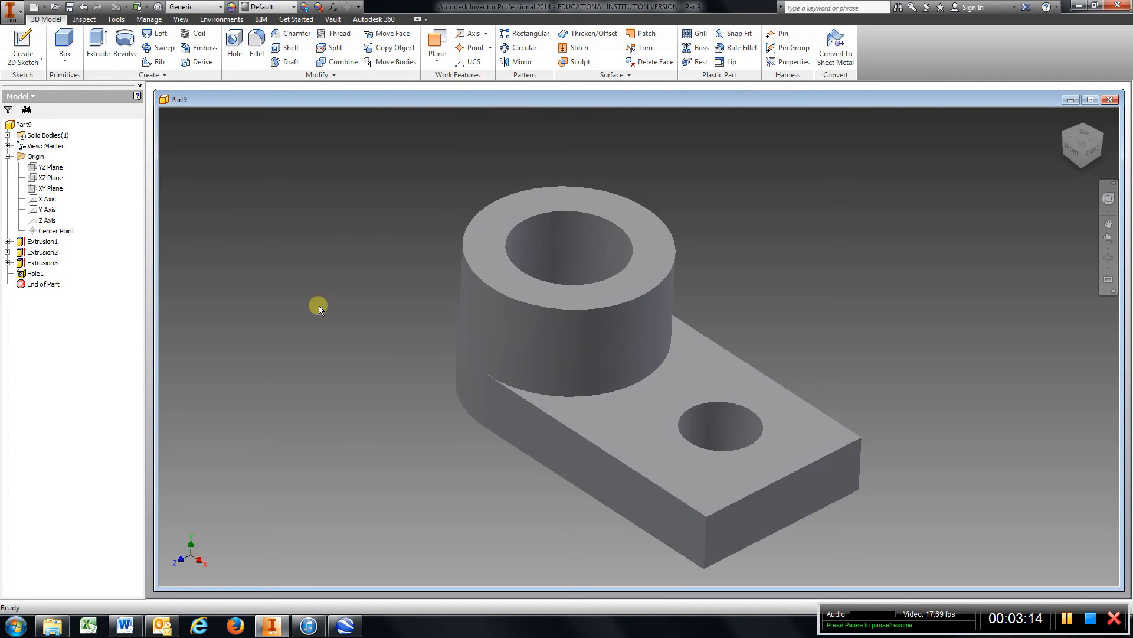
click(84, 7)
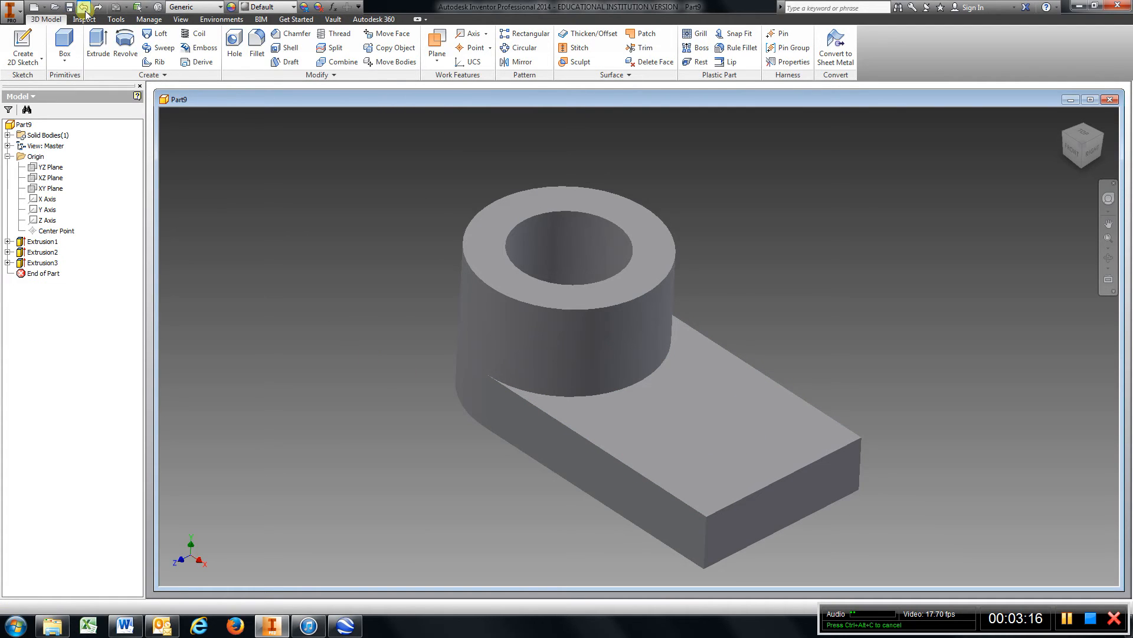
Step: Place a 20 mm through-all hole on the block's top face, 20 mm from the short end edge and 25 mm from the long edge
click(231, 43)
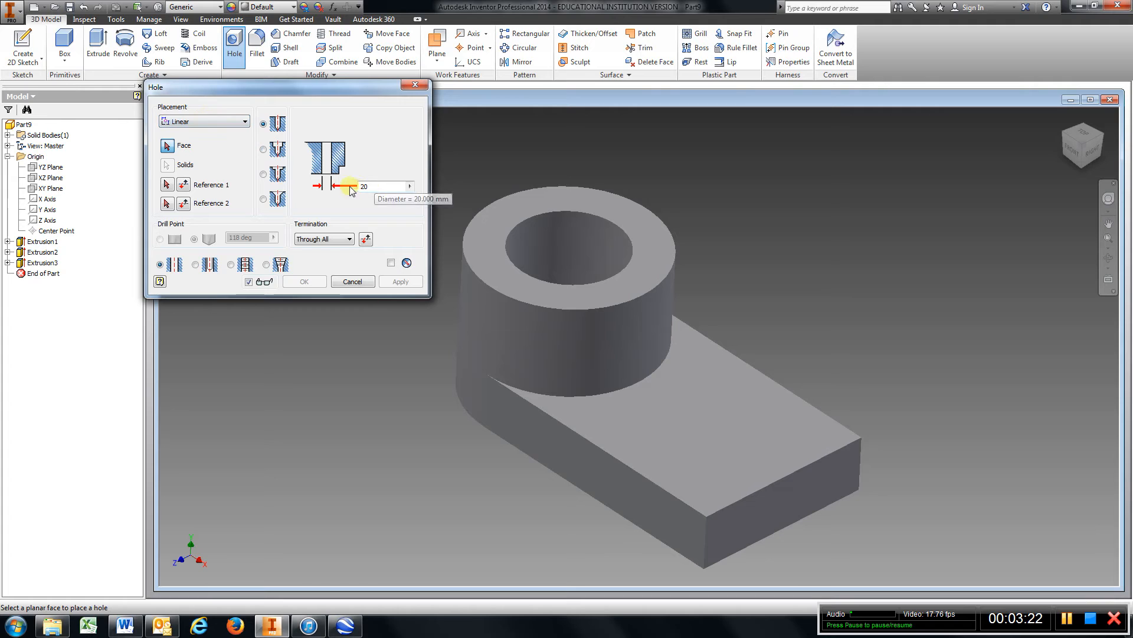
click(717, 422)
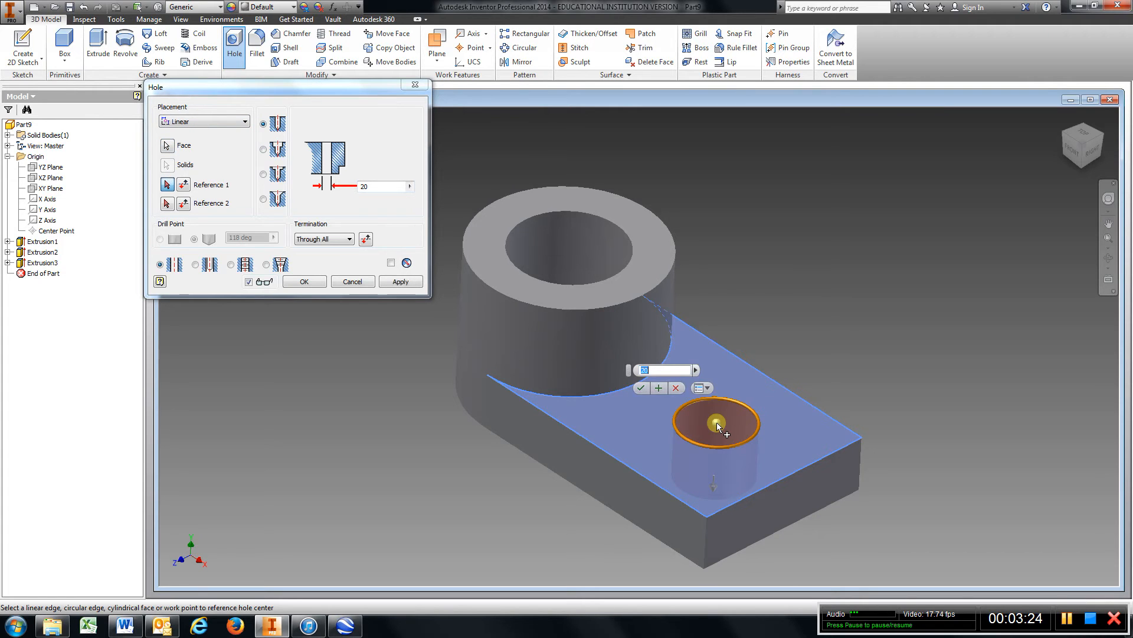
click(166, 185)
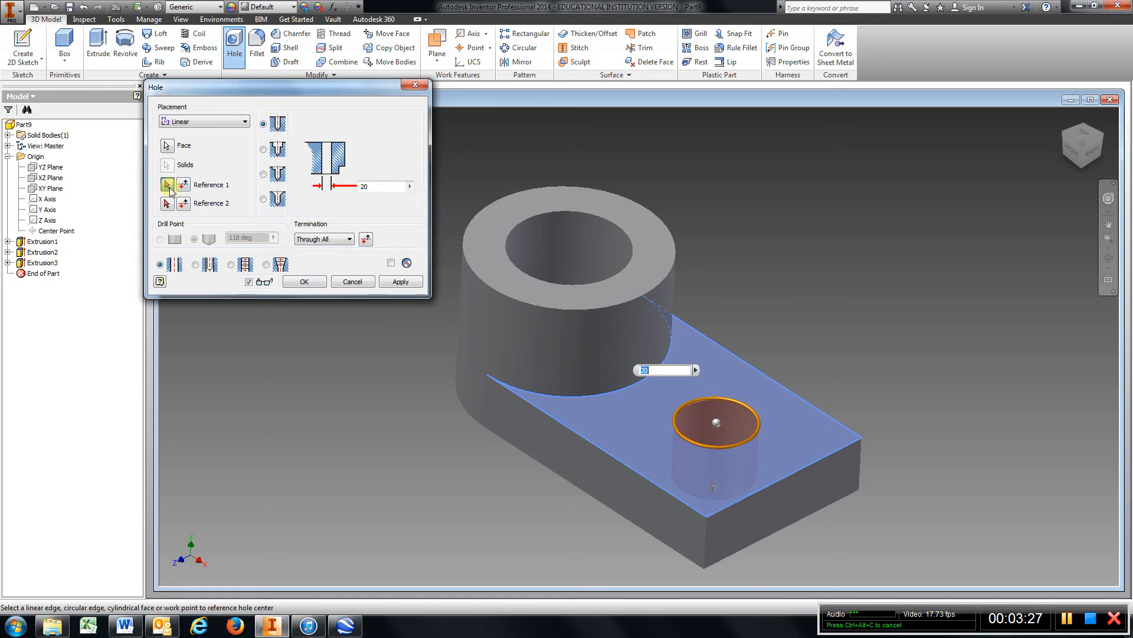
click(817, 462)
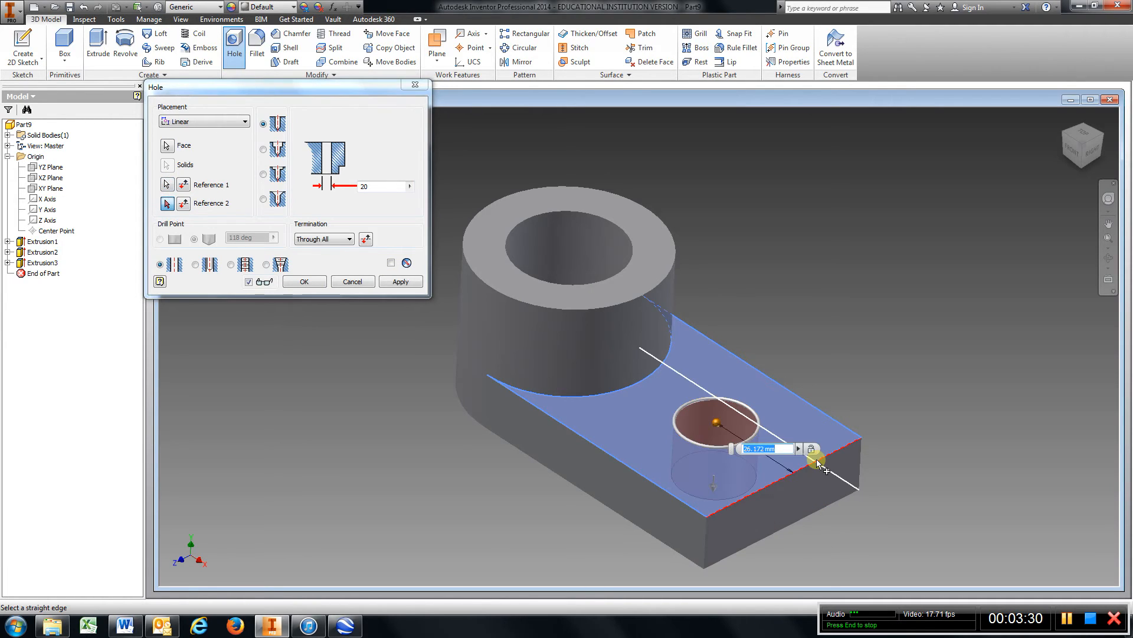
text(2)
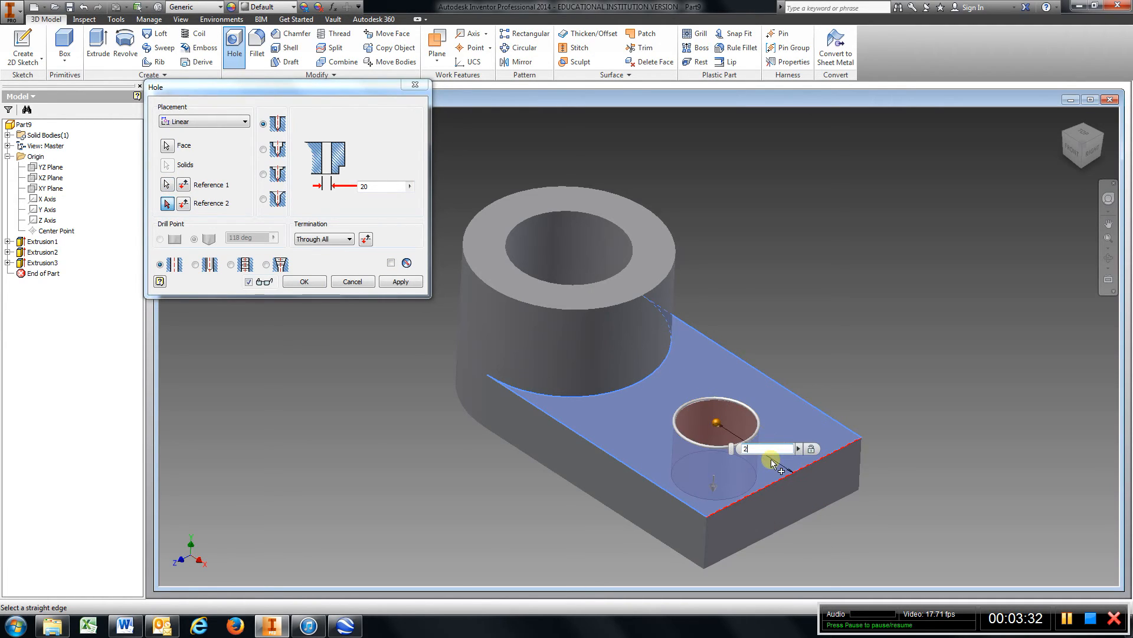
text(0)
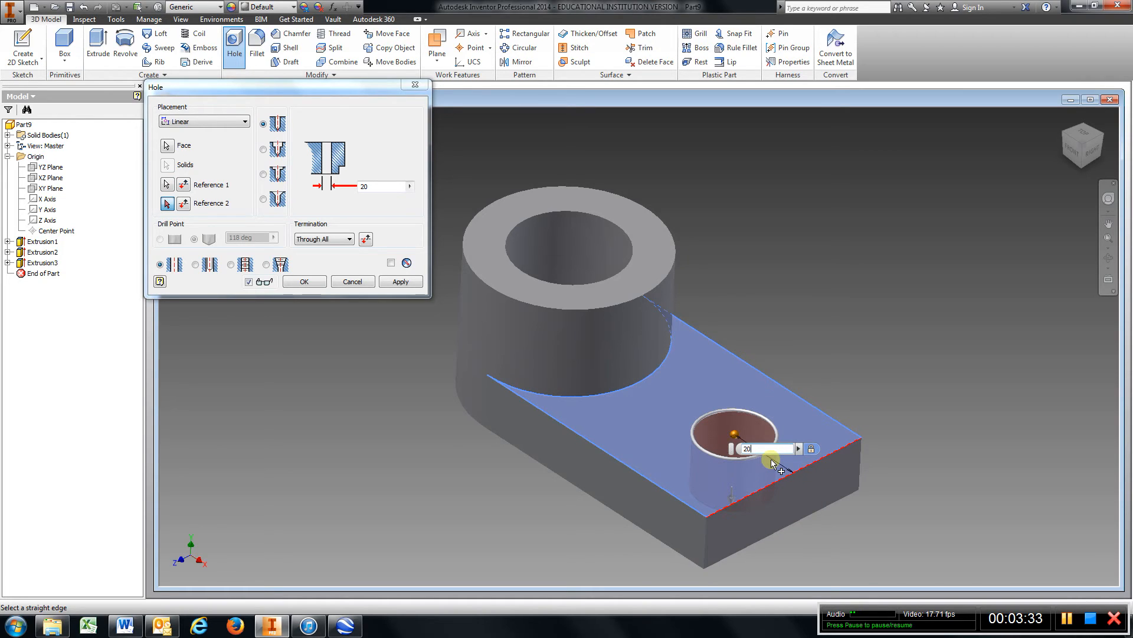
click(780, 388)
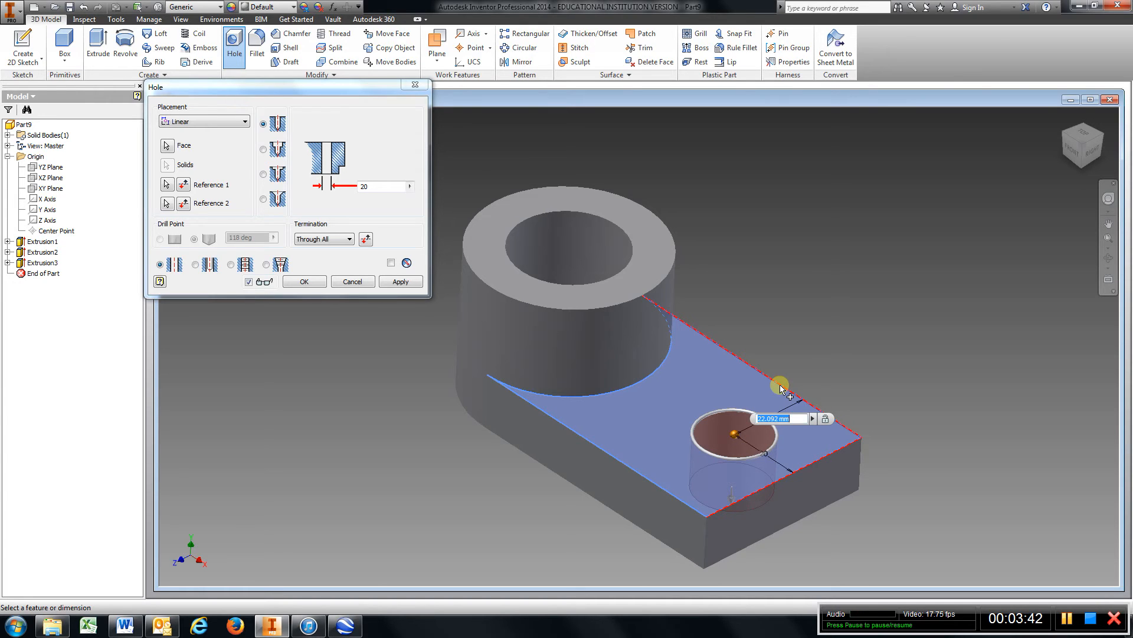
text(25)
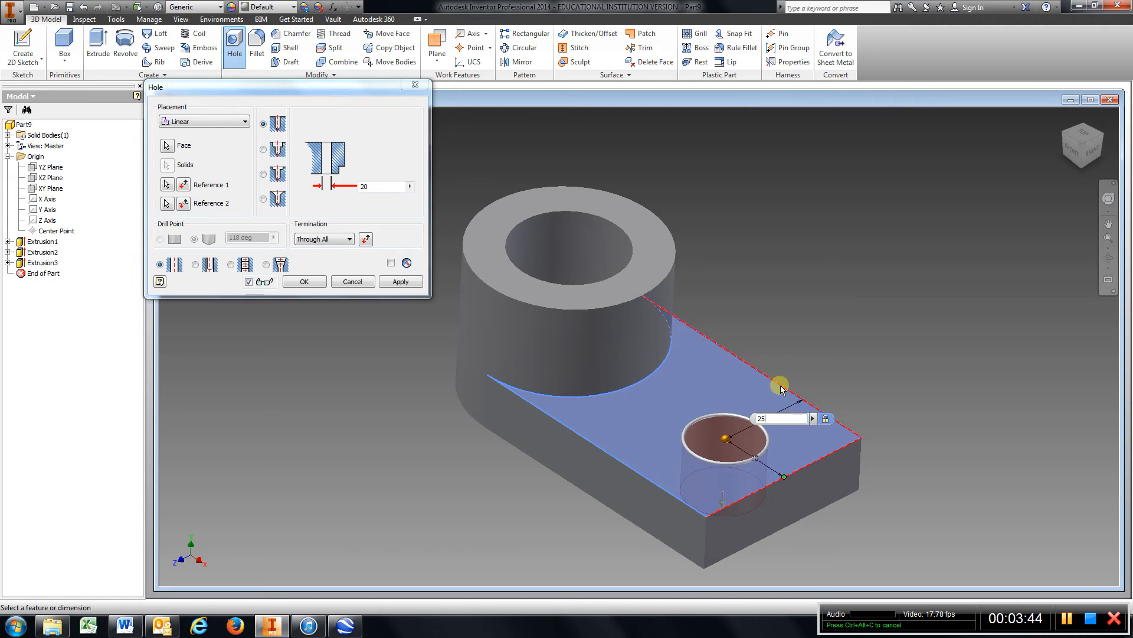
key(Return)
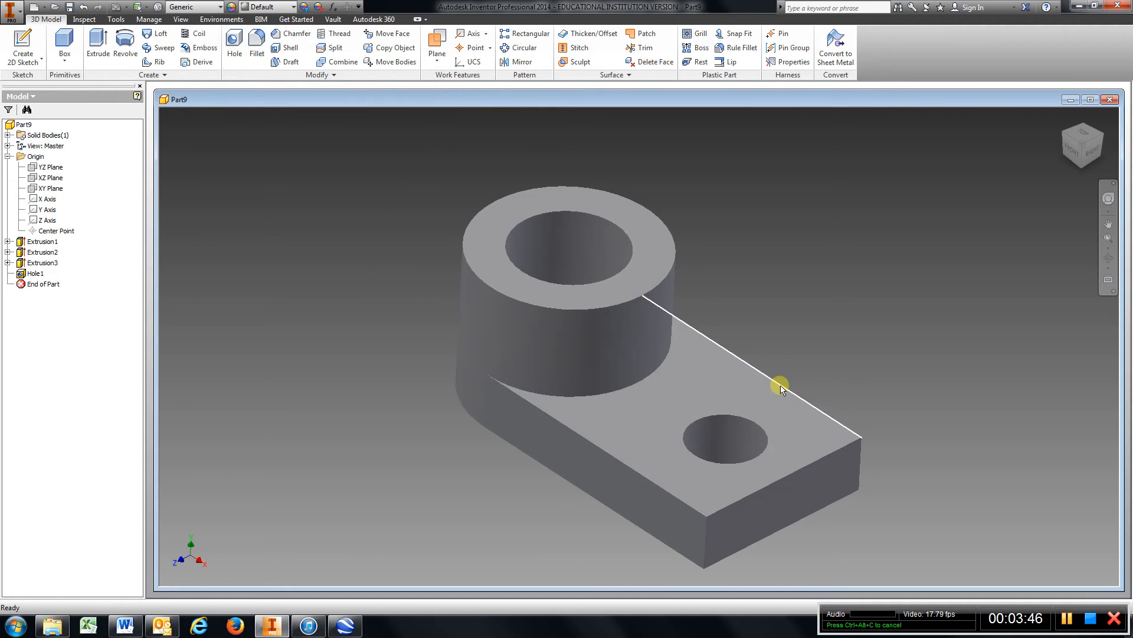
Step: Edit the existing 20 mm hole so its center sits 30 mm from the block's short end edge
mouse_move(780, 388)
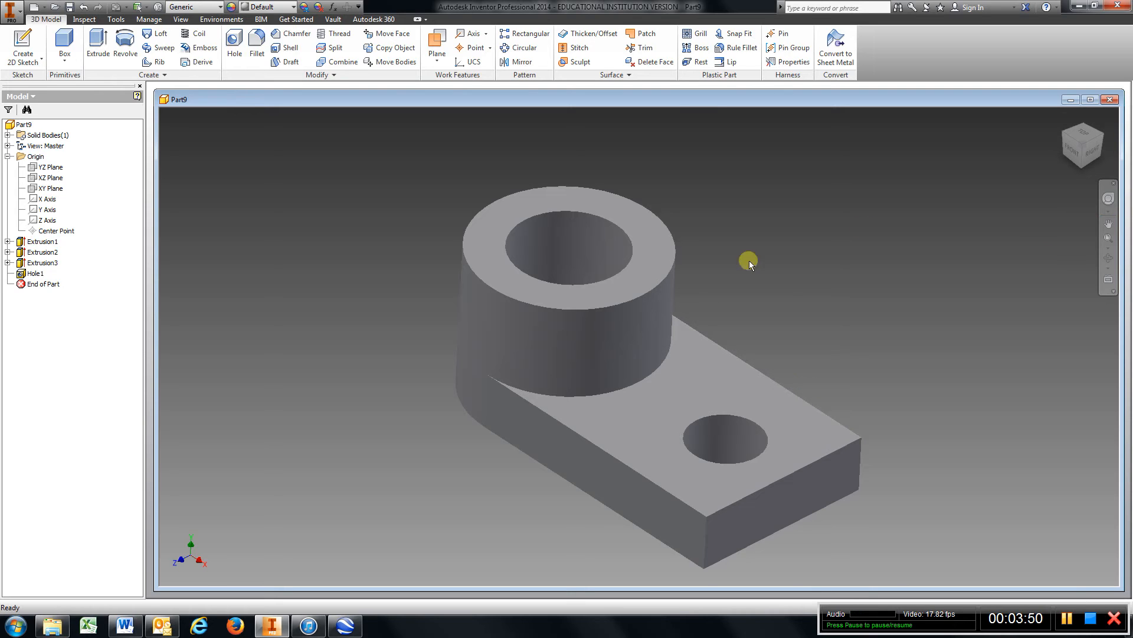
click(746, 458)
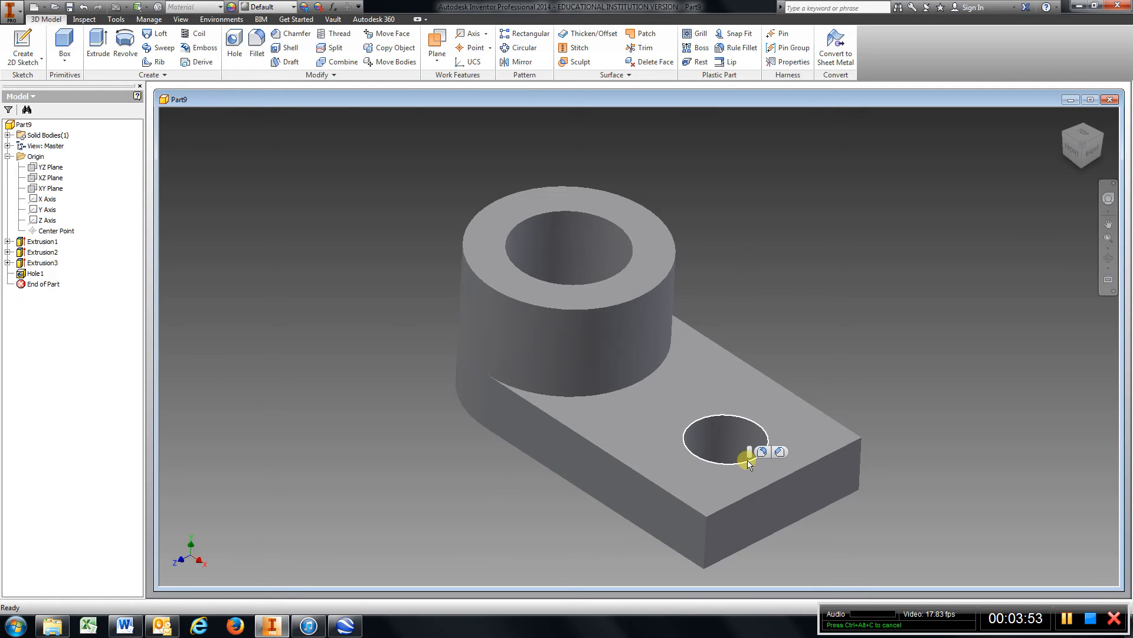
right_click(34, 274)
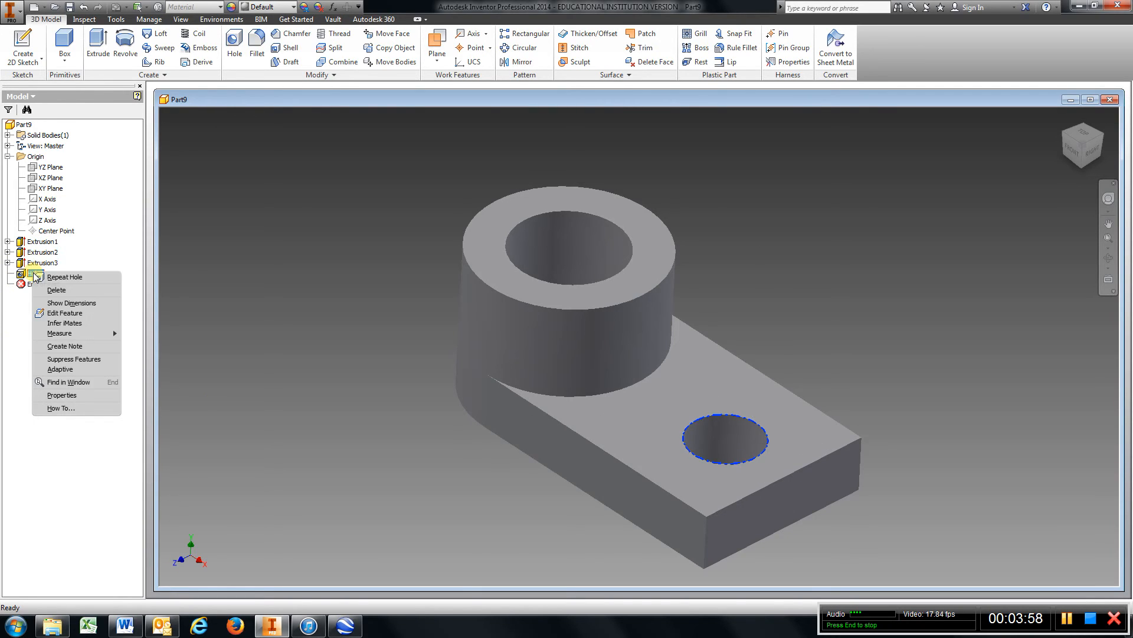
click(65, 314)
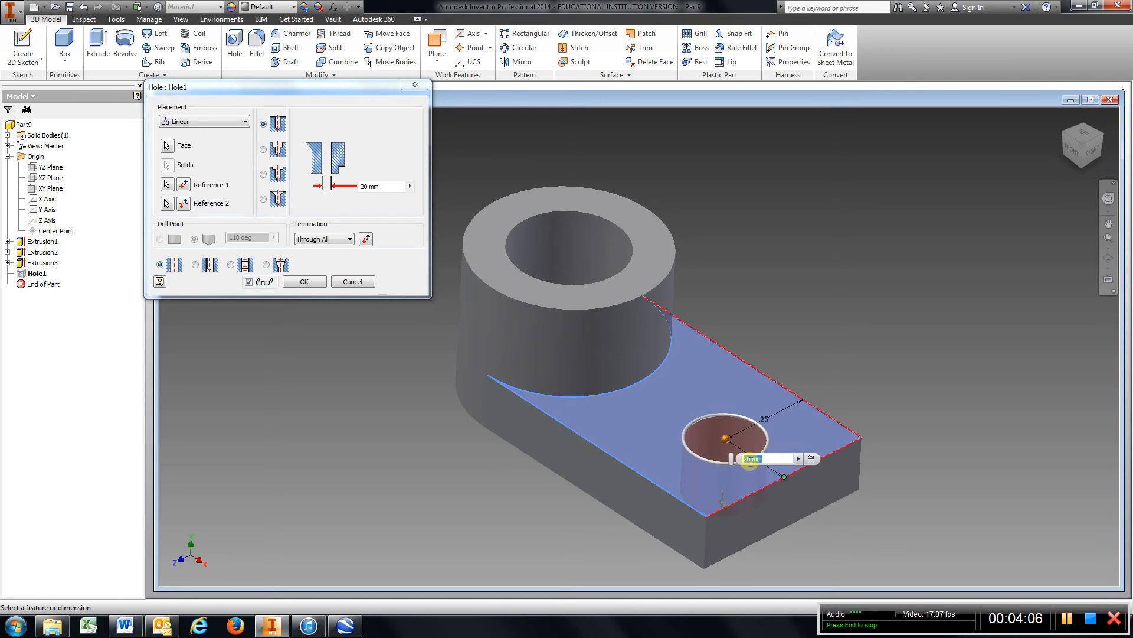
text(30)
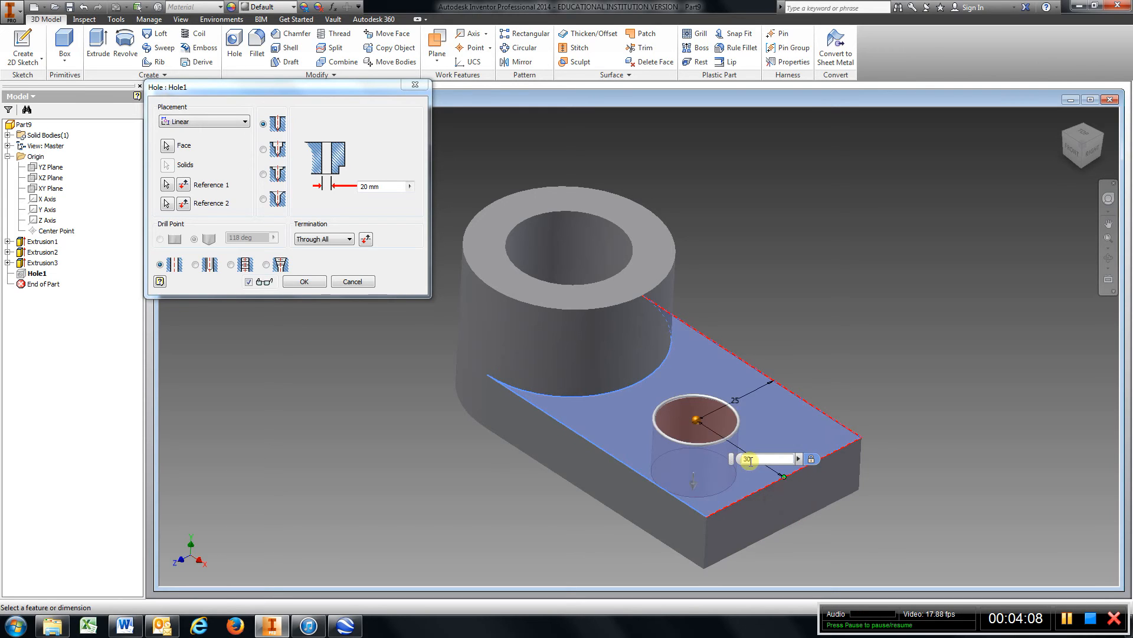
key(Return)
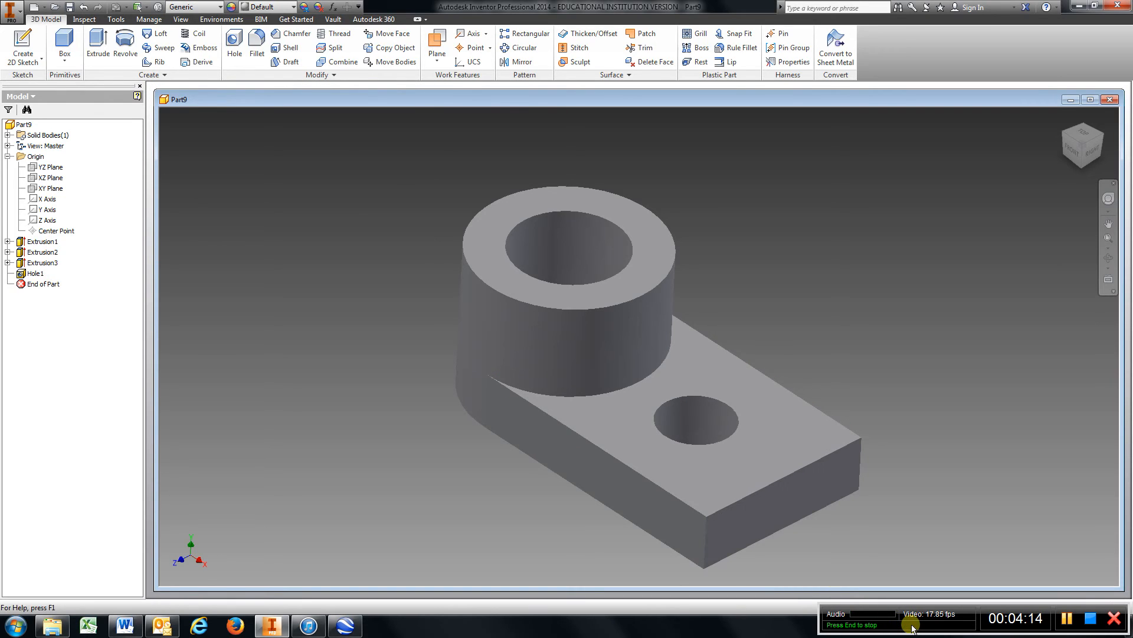
Step: Start a sketch on the block's short end face and draw a full-height rectangle about 10 mm in from the face's side edge
click(45, 43)
click(784, 498)
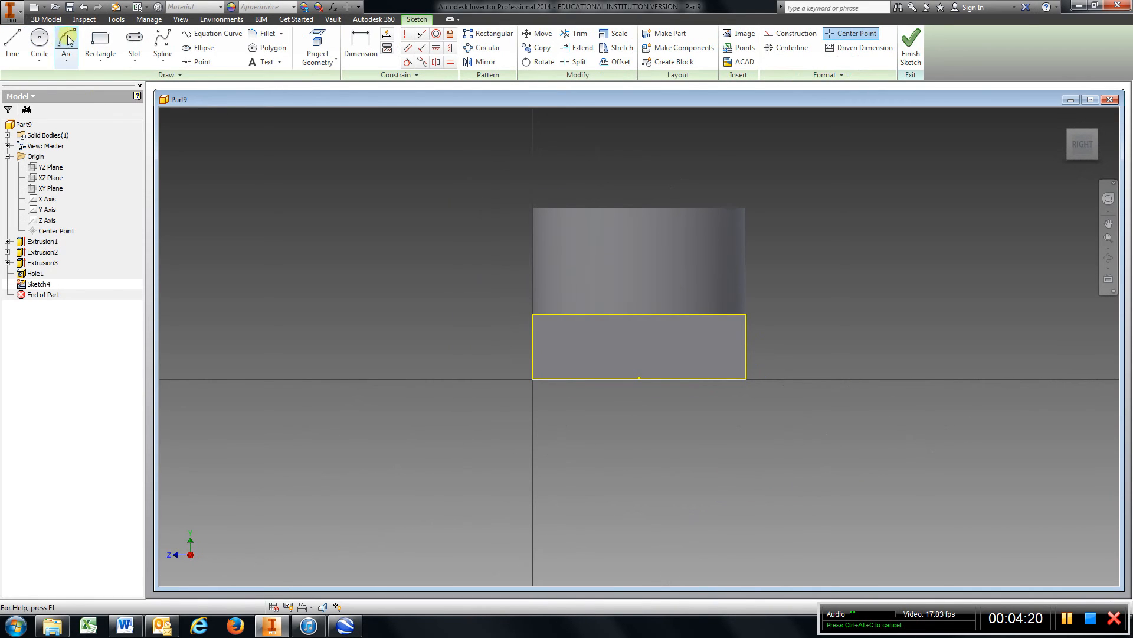
click(100, 42)
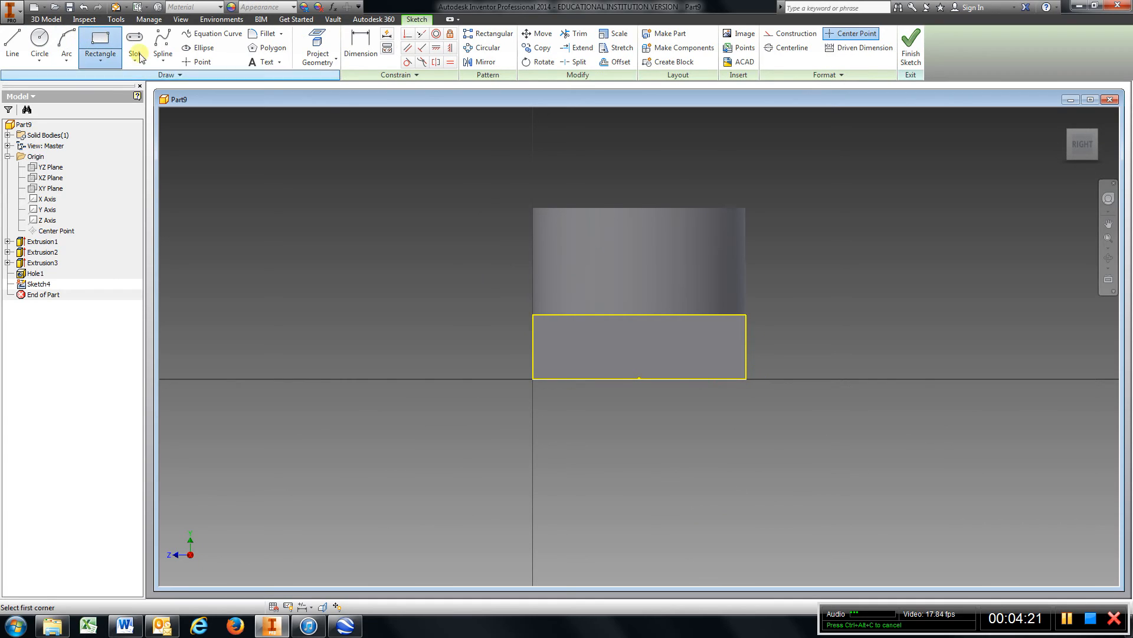
click(573, 315)
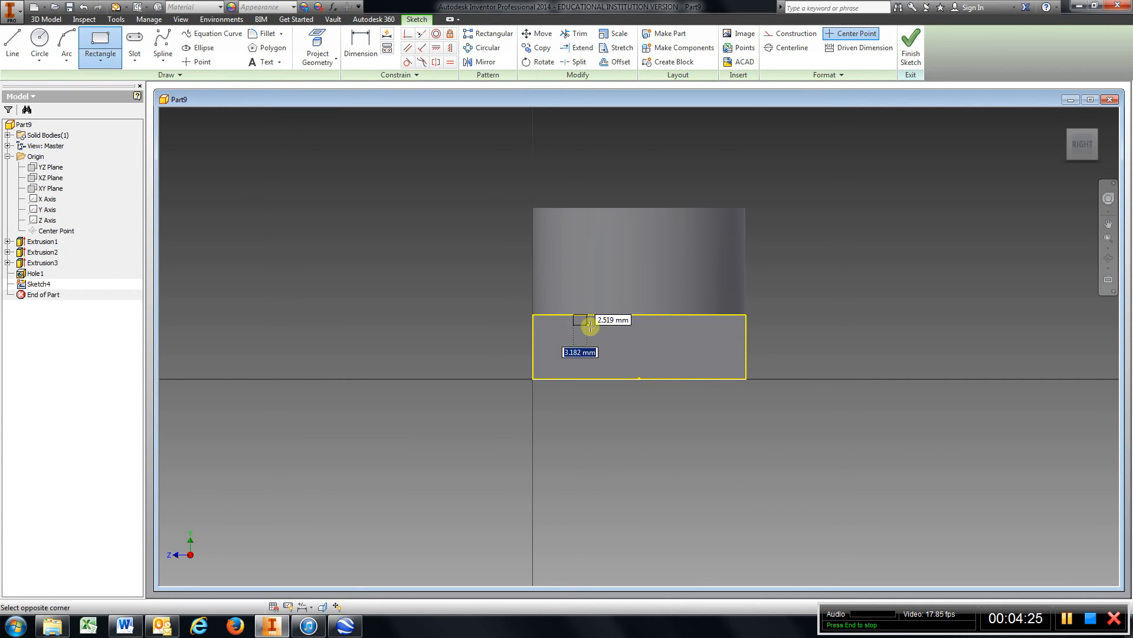
click(697, 378)
Step: Dimension the gap between the end face's side edge and the rectangle's near side as 15 mm
click(360, 44)
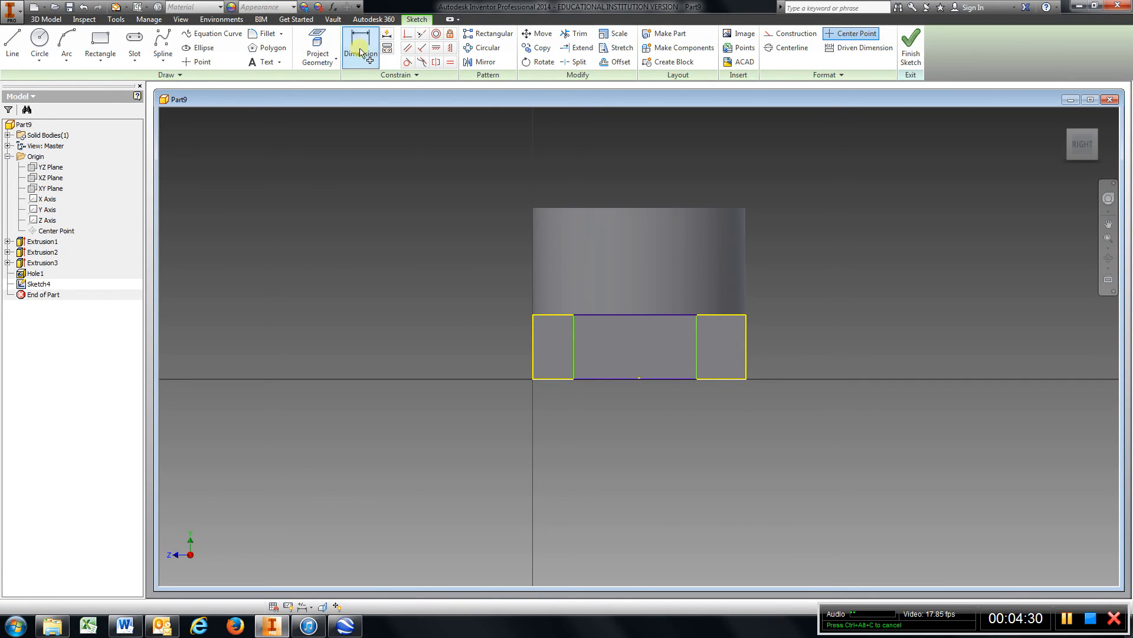
click(533, 345)
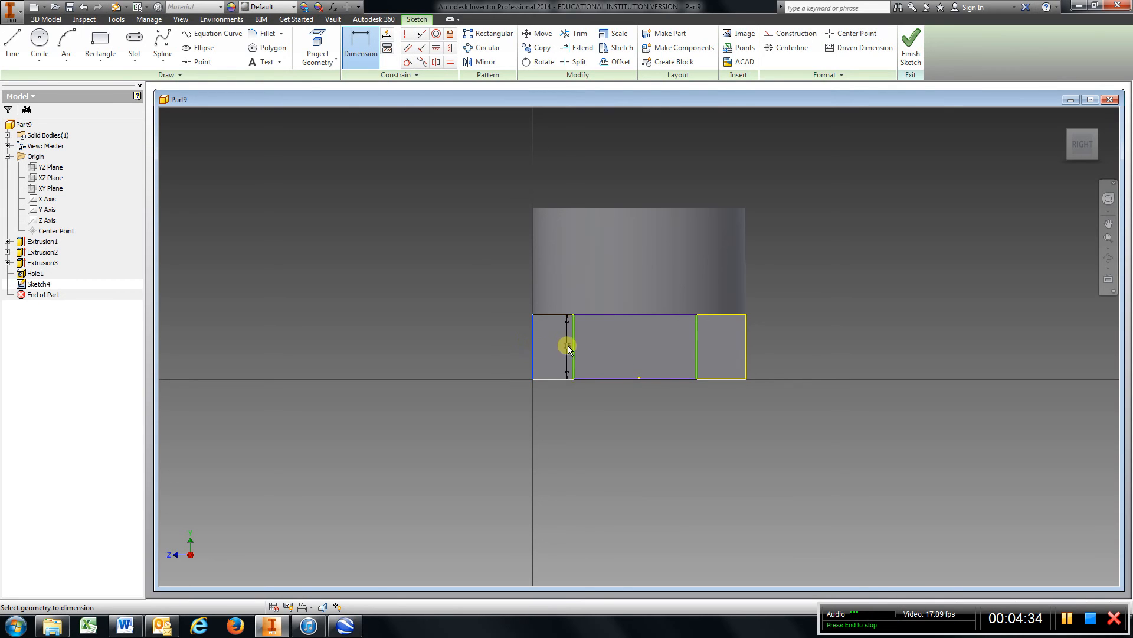
click(573, 348)
click(553, 410)
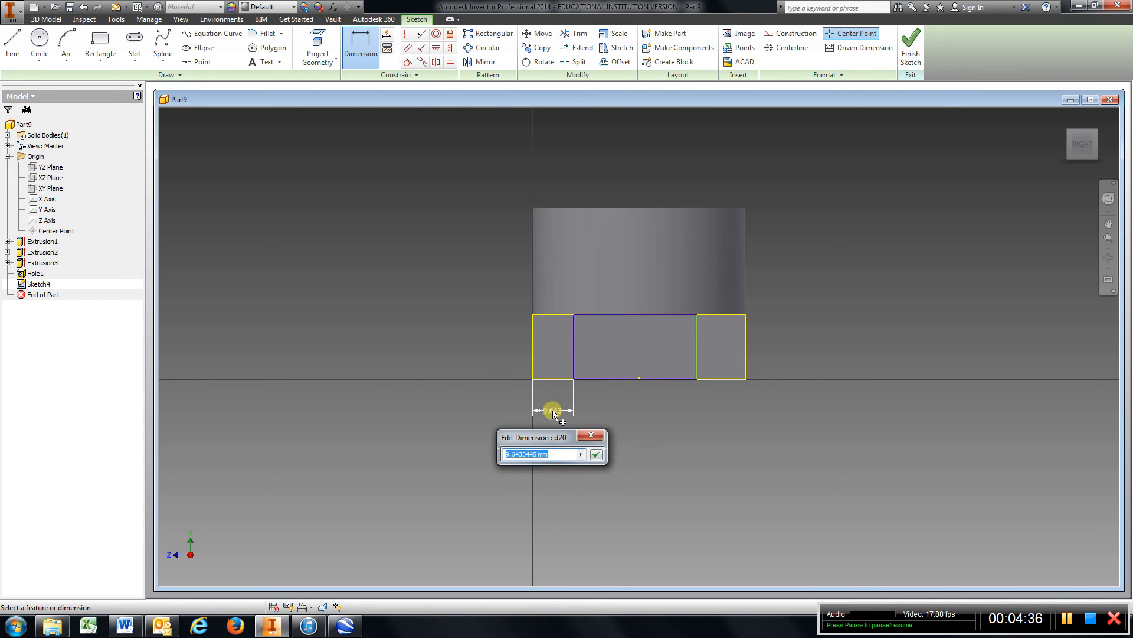
text(15)
key(Return)
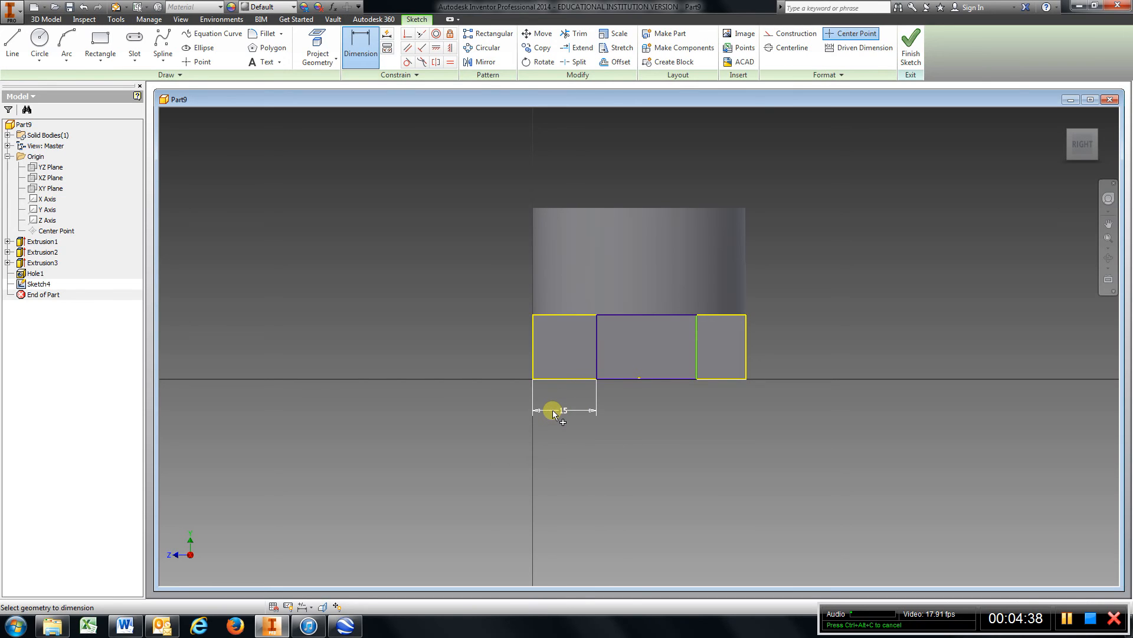
Step: Dimension the width of the rectangle on the end face as 20 mm
click(595, 348)
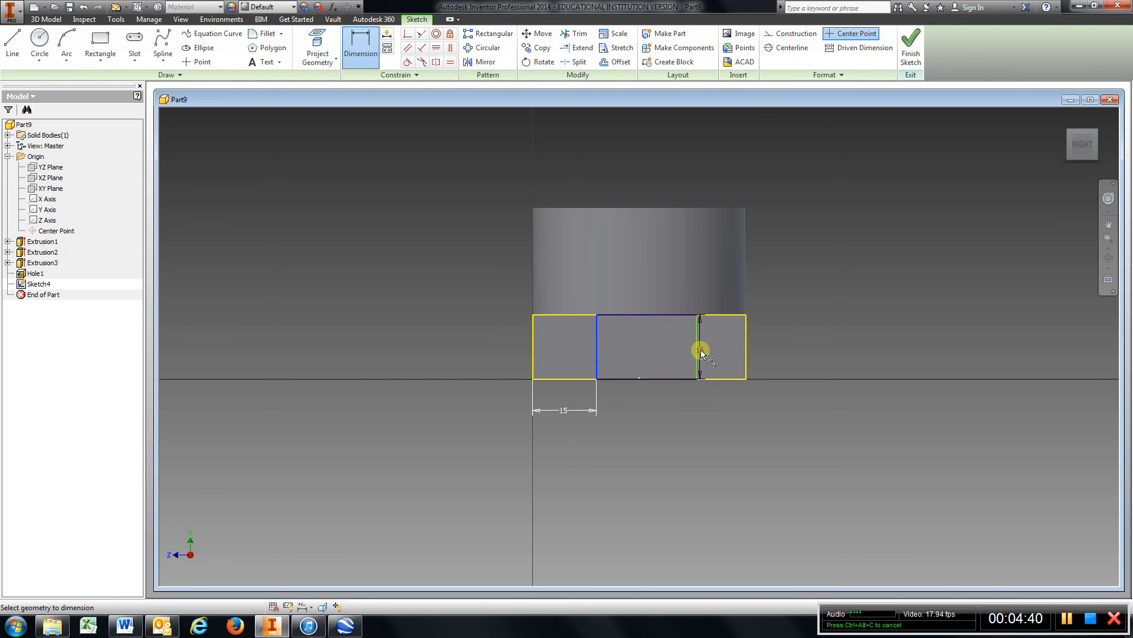
click(699, 350)
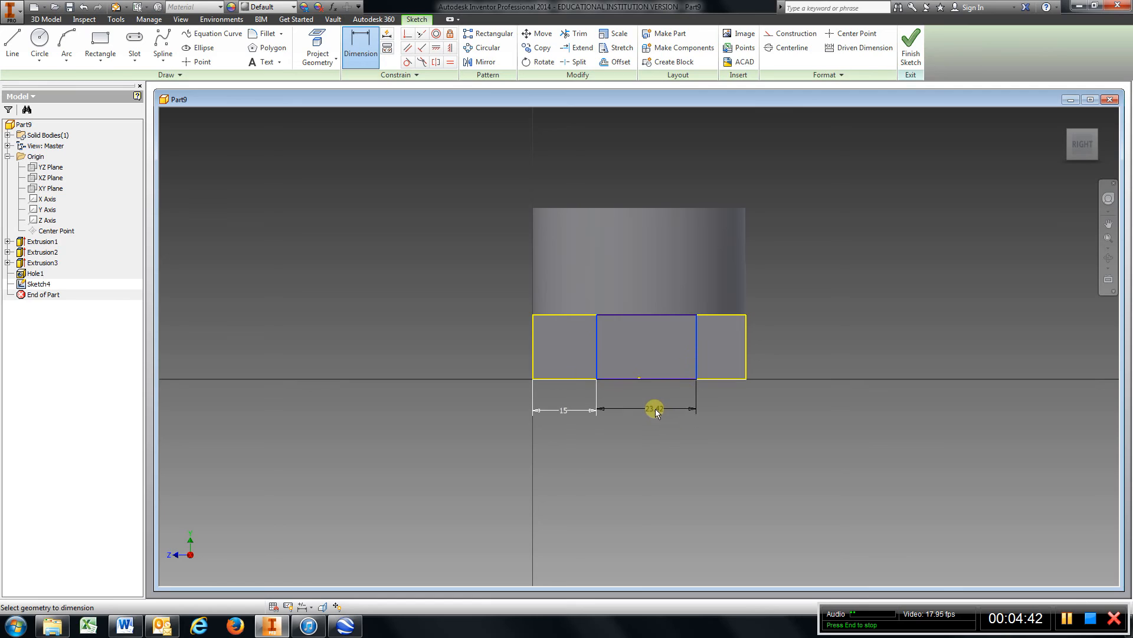
click(654, 409)
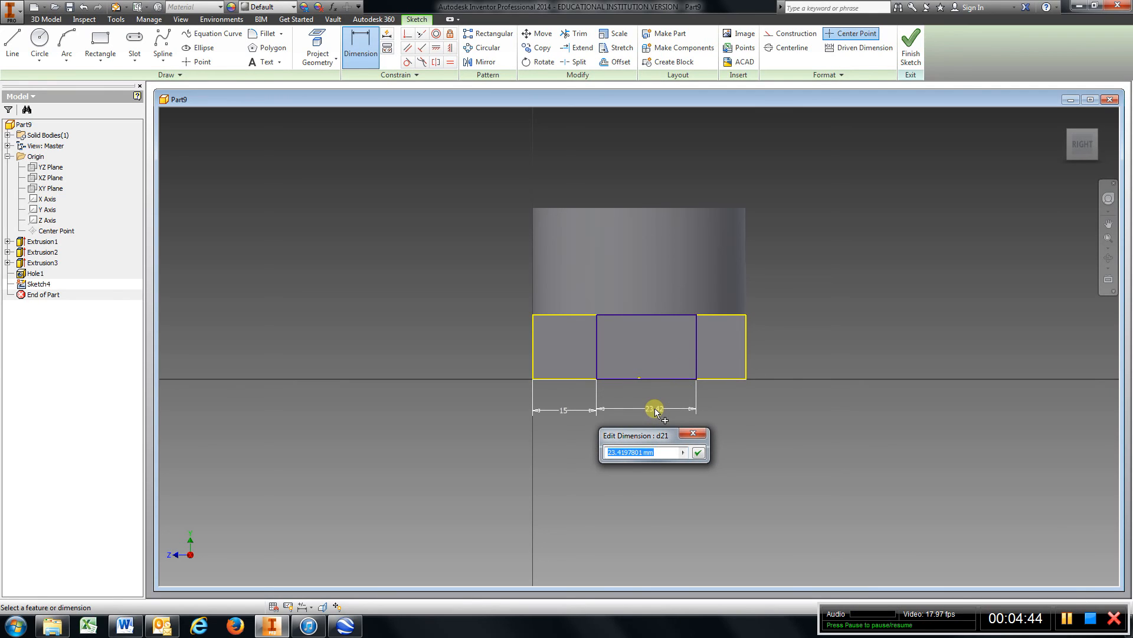
text(20)
key(Return)
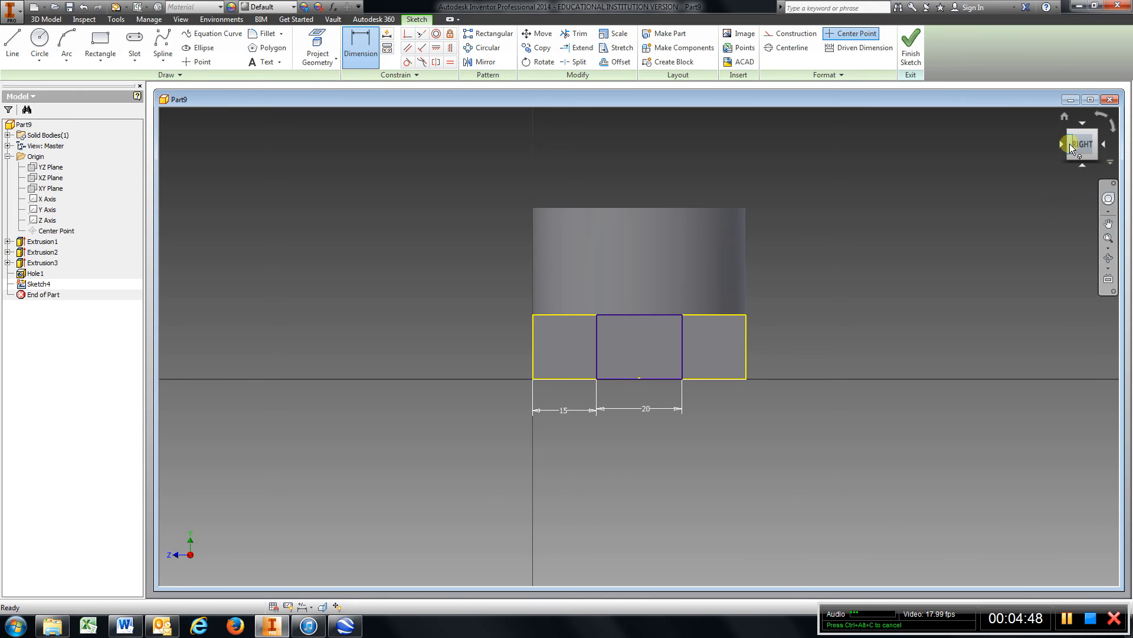
Step: Finish the sketch and extrude the 20 mm wide rectangle as a cut with To Next extents, opening the hole into an end slot
mouse_move(1076, 150)
mouse_down()
mouse_move(1114, 142)
mouse_move(193, 157)
mouse_move(181, 193)
mouse_up()
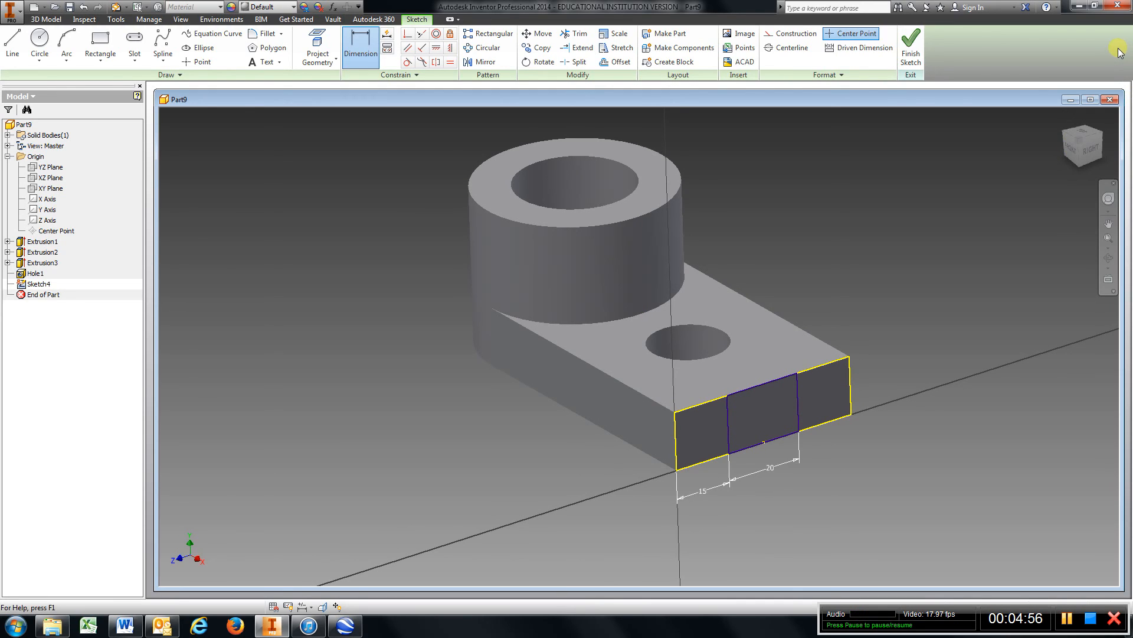
click(912, 43)
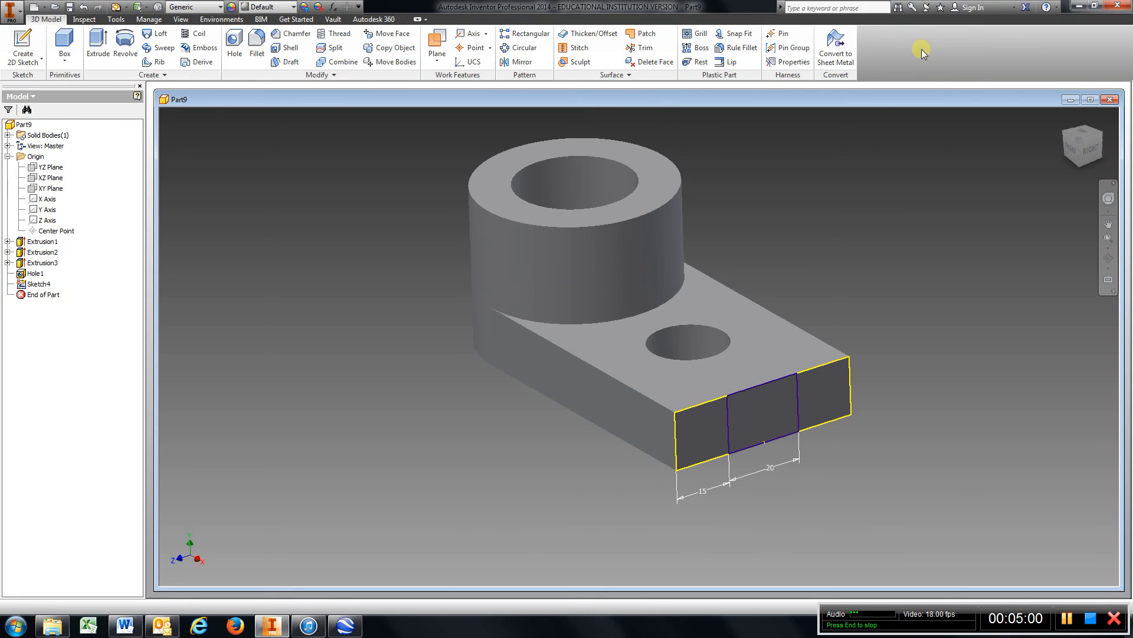
click(97, 45)
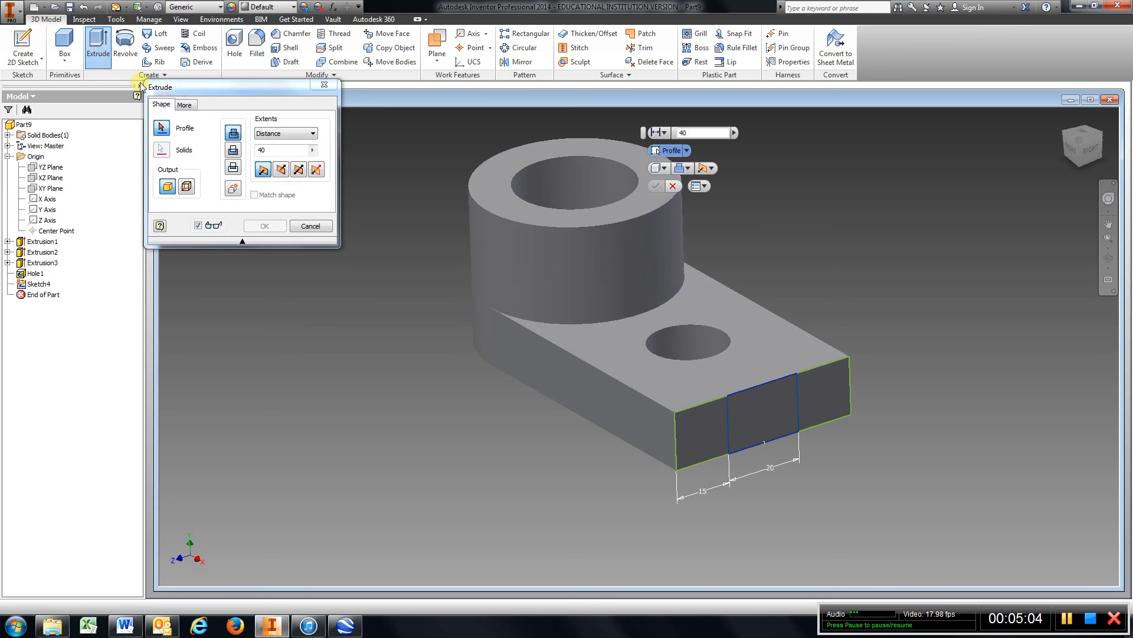
click(233, 150)
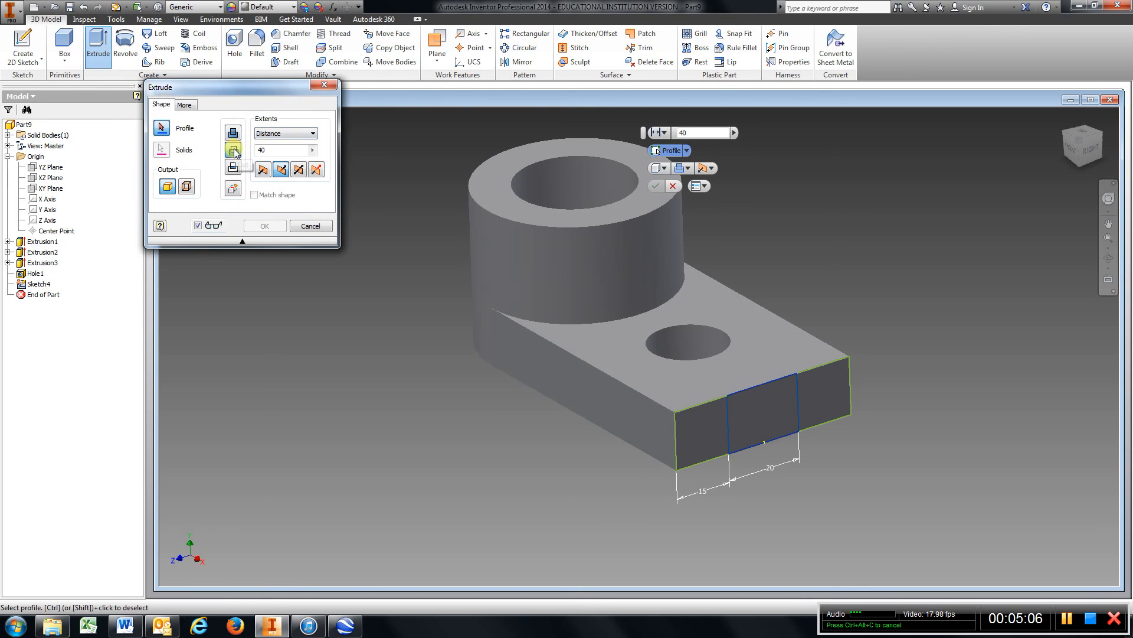
click(762, 413)
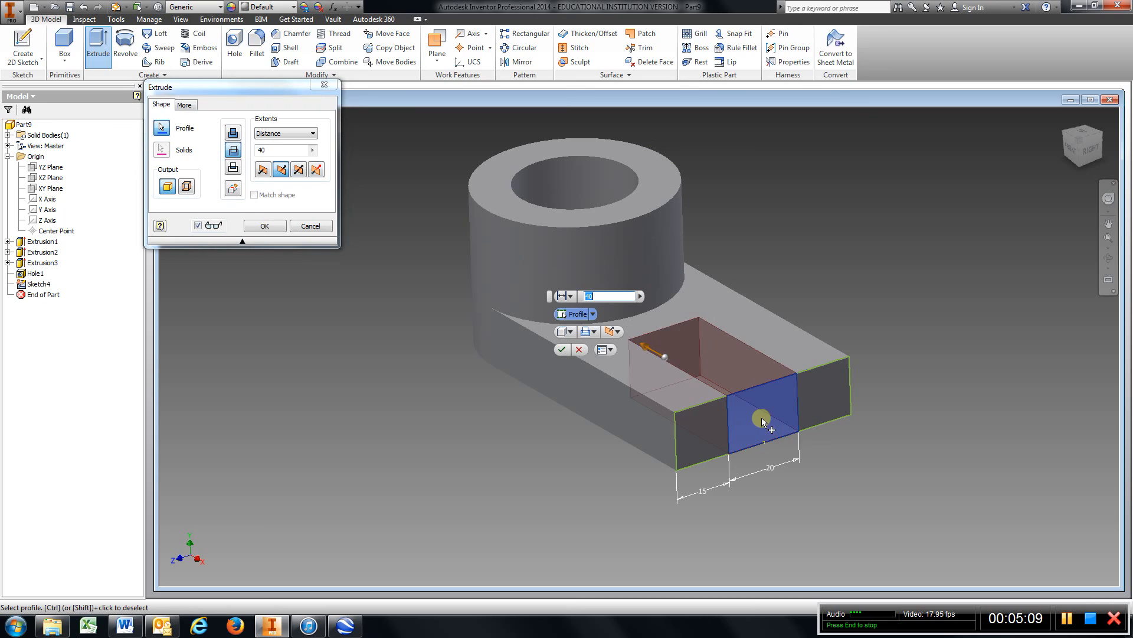
click(312, 135)
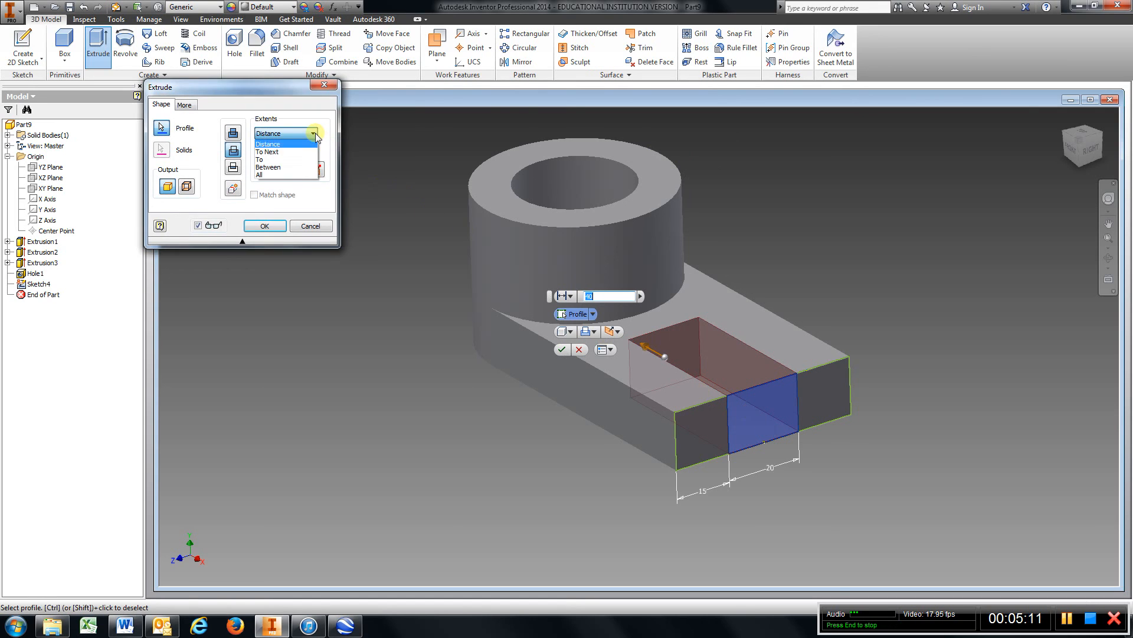
click(285, 151)
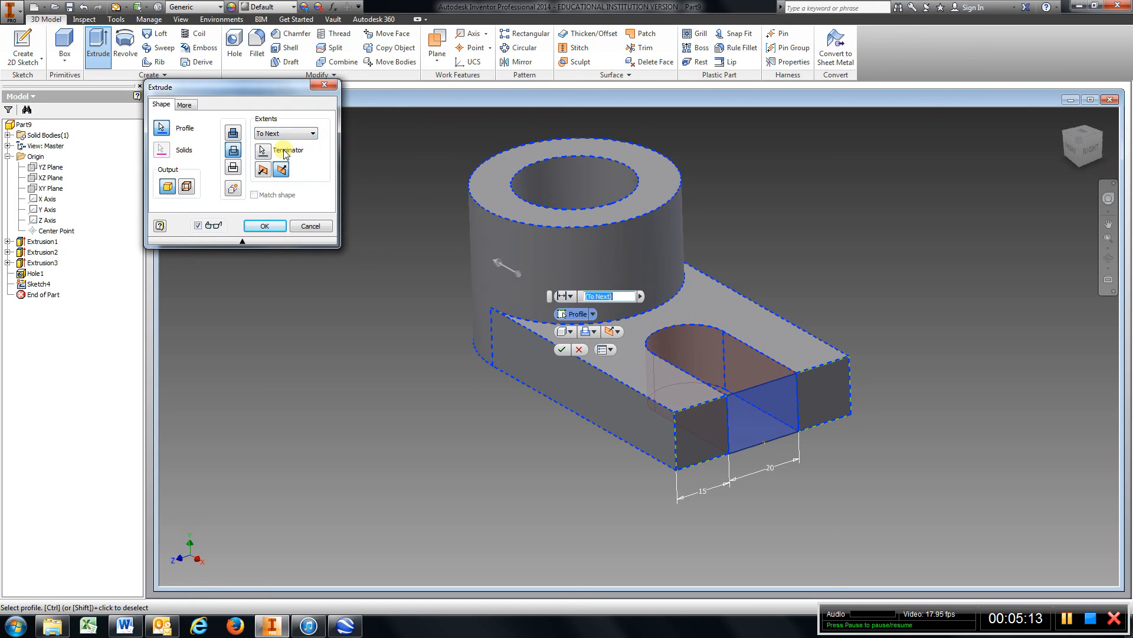
click(269, 225)
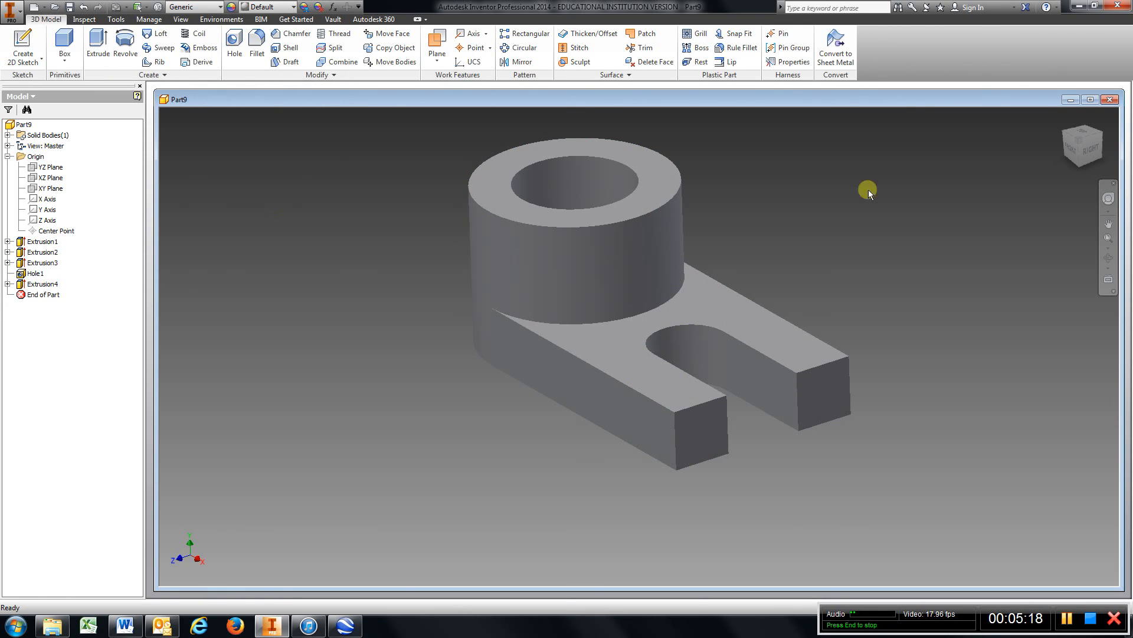
mouse_move(1081, 154)
mouse_down()
mouse_move(217, 179)
mouse_move(195, 582)
mouse_move(1114, 136)
mouse_move(177, 134)
mouse_move(203, 154)
mouse_move(197, 174)
mouse_up()
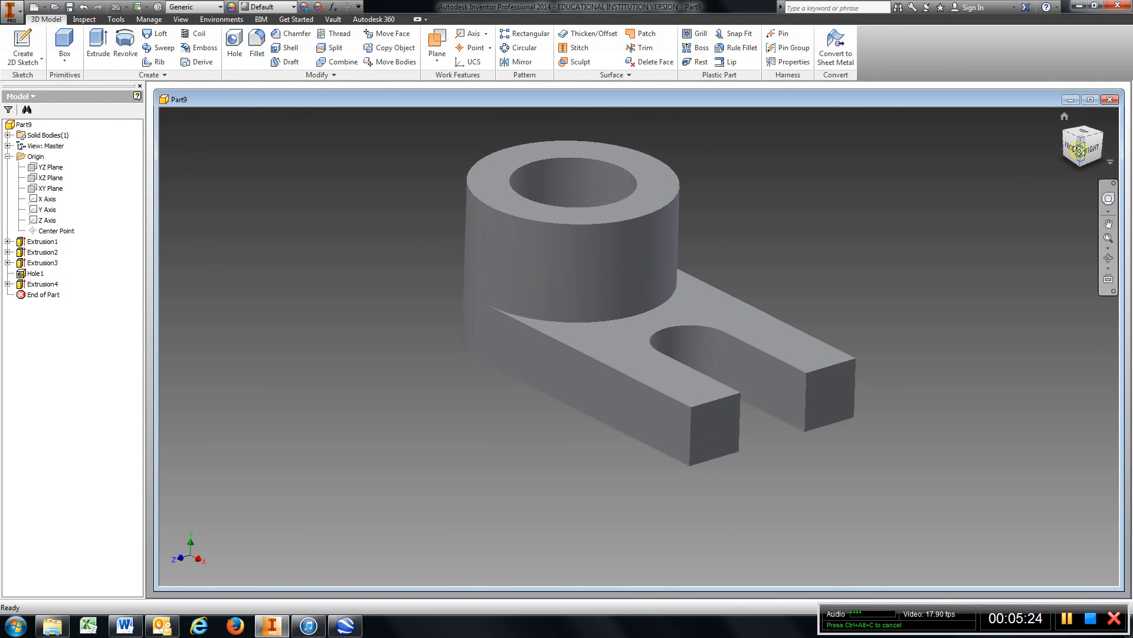